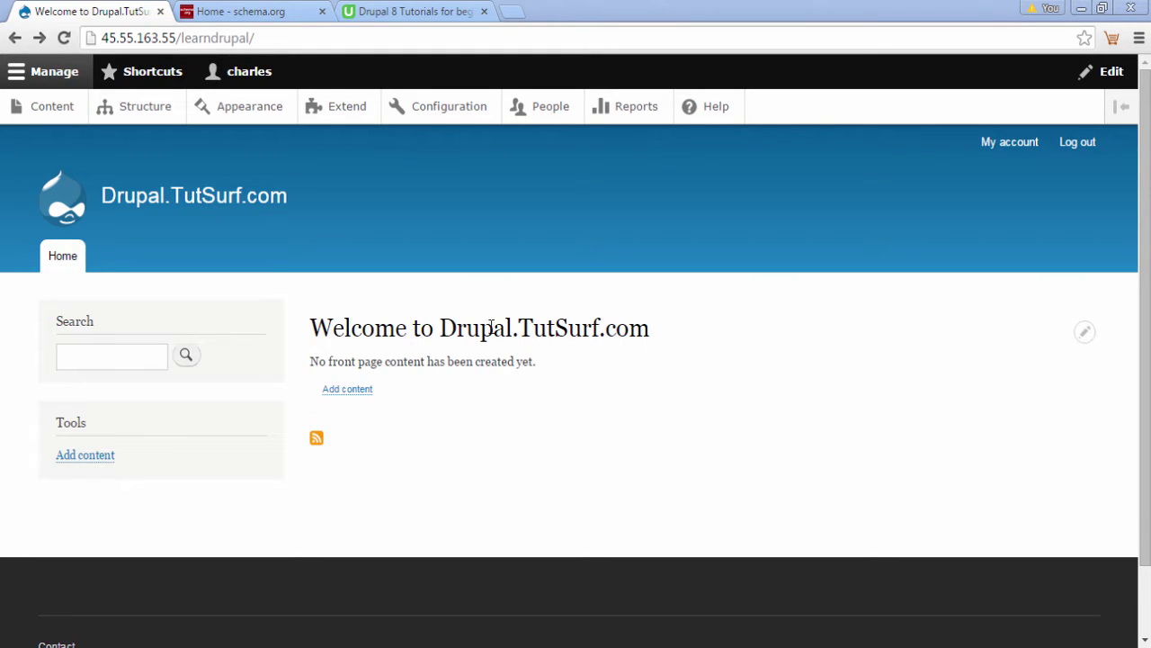
Step: Open the site's content types page in the Structure administration section
{"action": "left_click_drag", "start_coordinate": [439, 328], "coordinate": [669, 327]}
{"action": "left_click", "coordinate": [500, 507]}
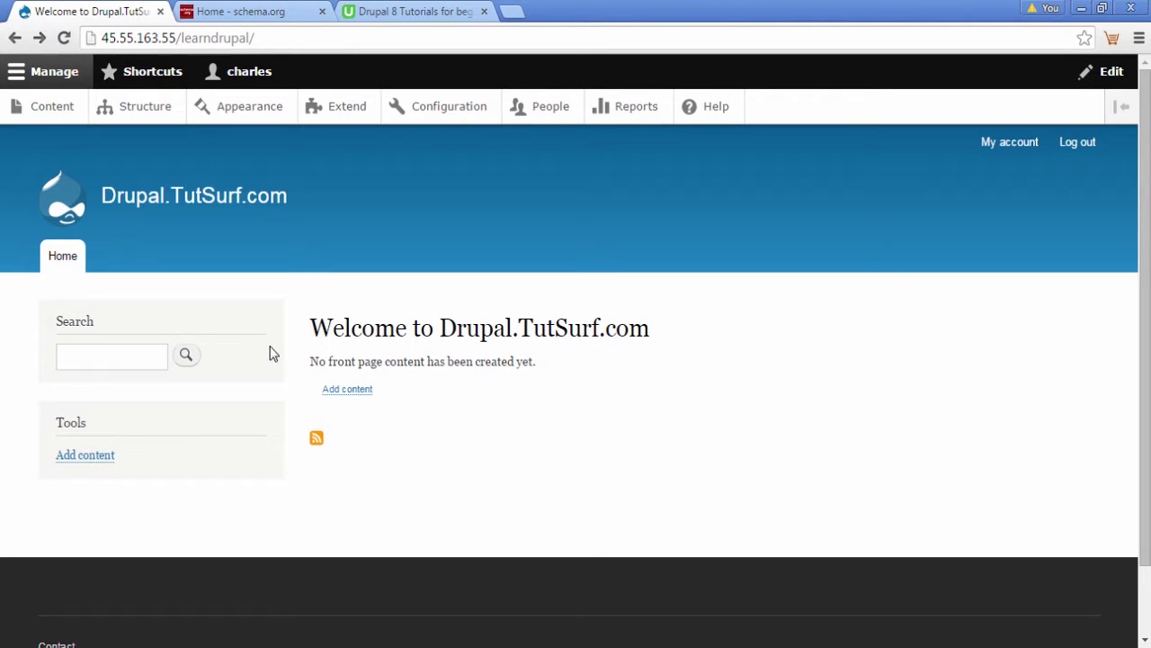
{"action": "left_click", "coordinate": [144, 113]}
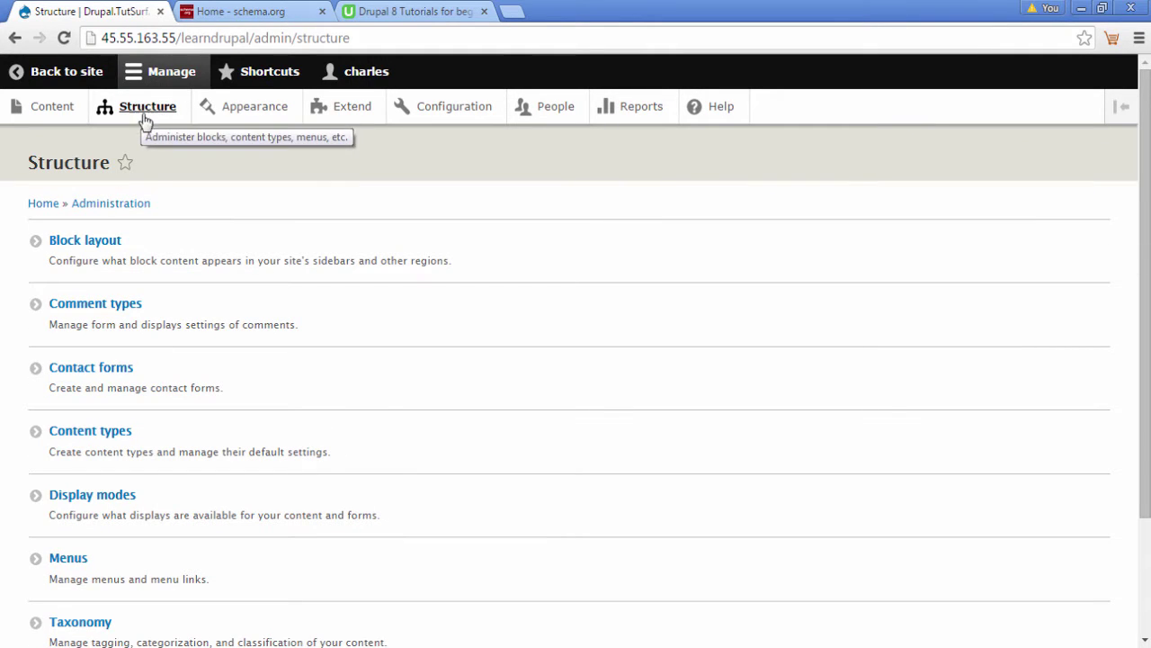
{"action": "left_click", "coordinate": [114, 440]}
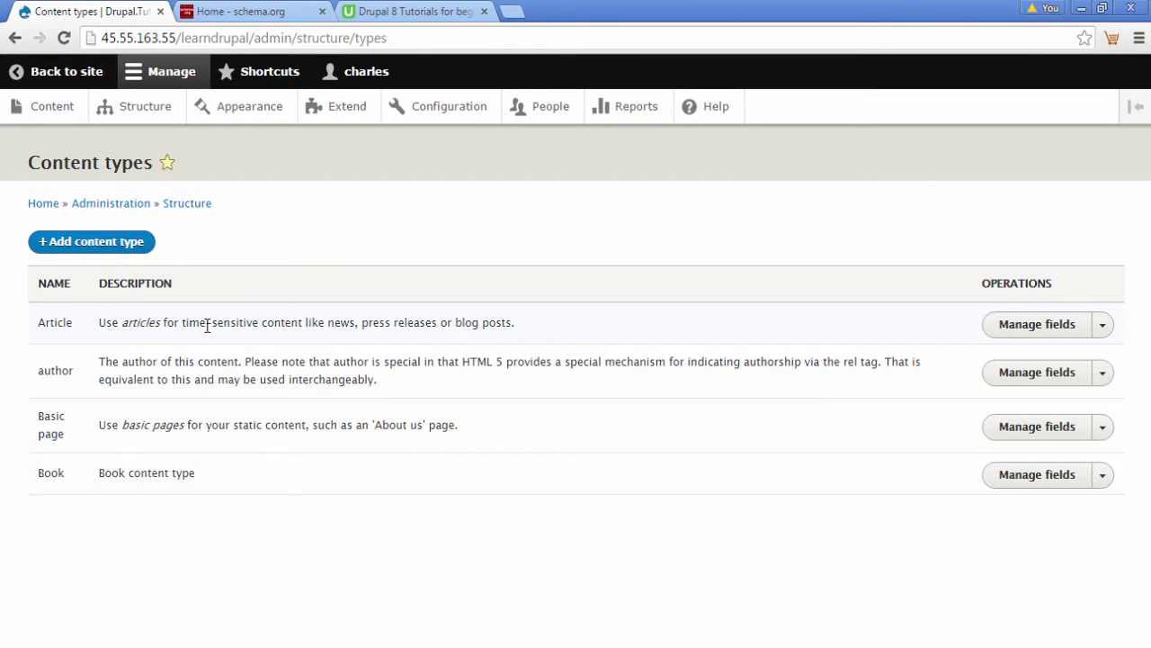
Step: Switch to schema.org, review its introduction, and open the Event type from the list of commonly used schemas
{"action": "left_click", "coordinate": [241, 10]}
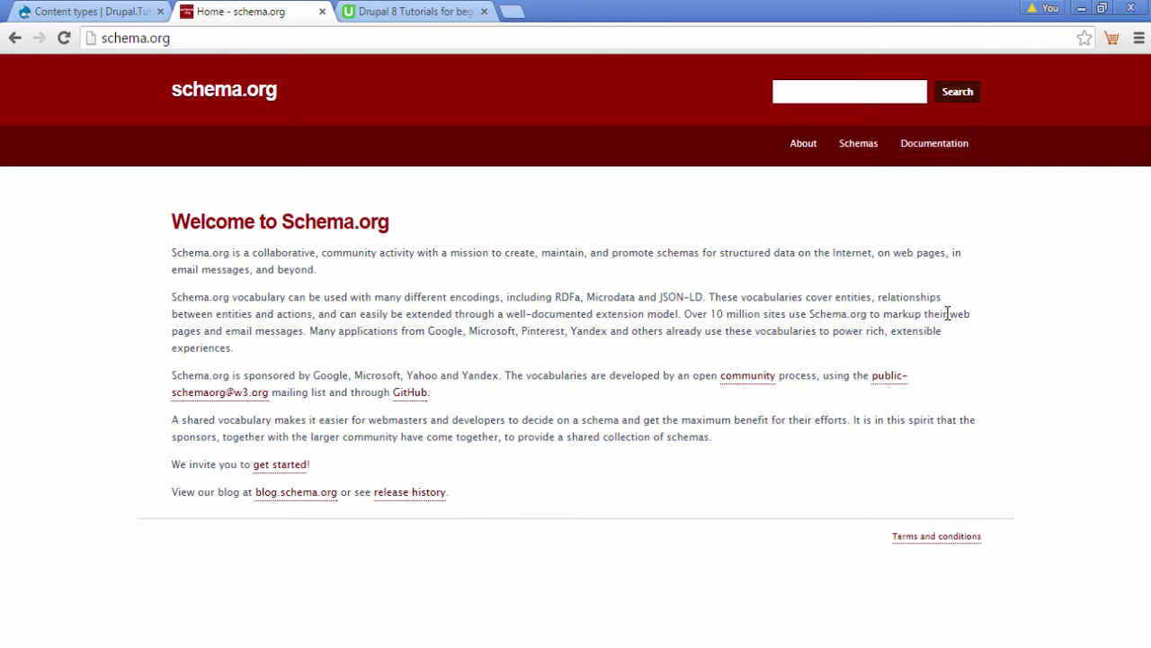
{"action": "left_click_drag", "start_coordinate": [947, 313], "coordinate": [227, 333]}
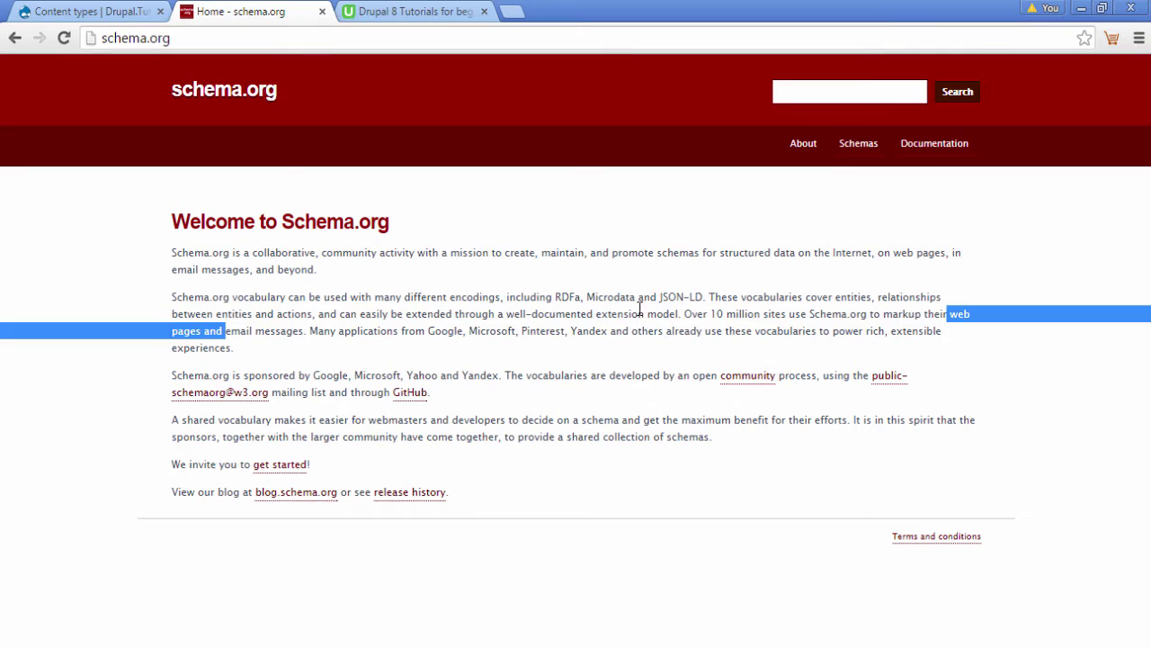
{"action": "left_click_drag", "start_coordinate": [423, 333], "coordinate": [639, 331]}
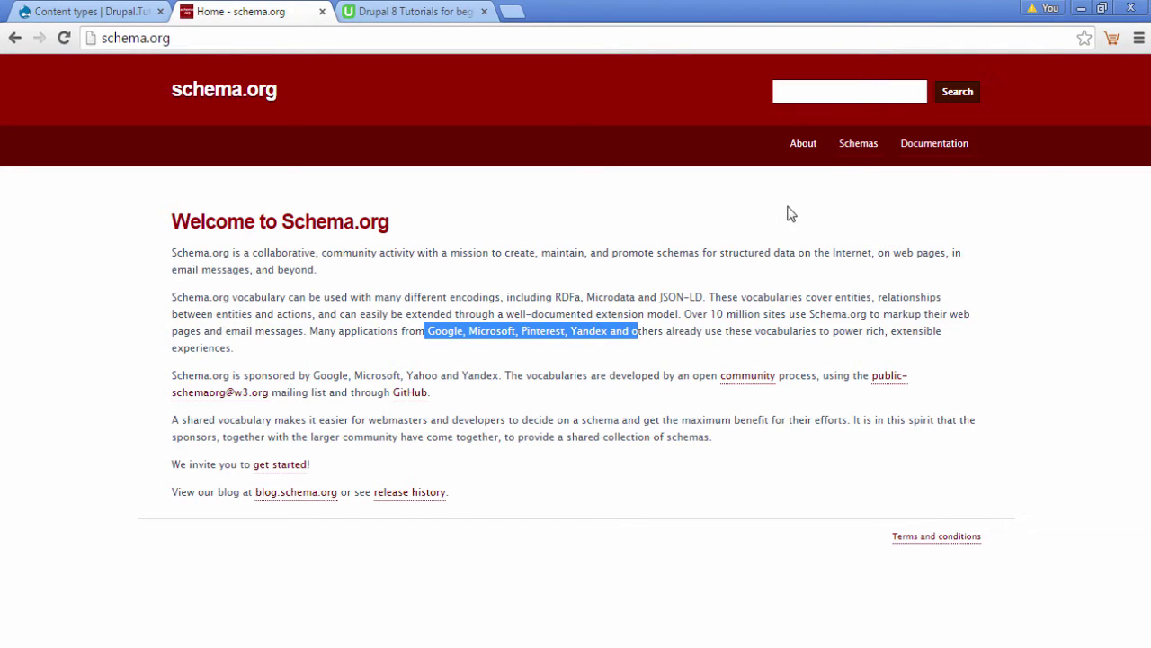
{"action": "left_click", "coordinate": [859, 148]}
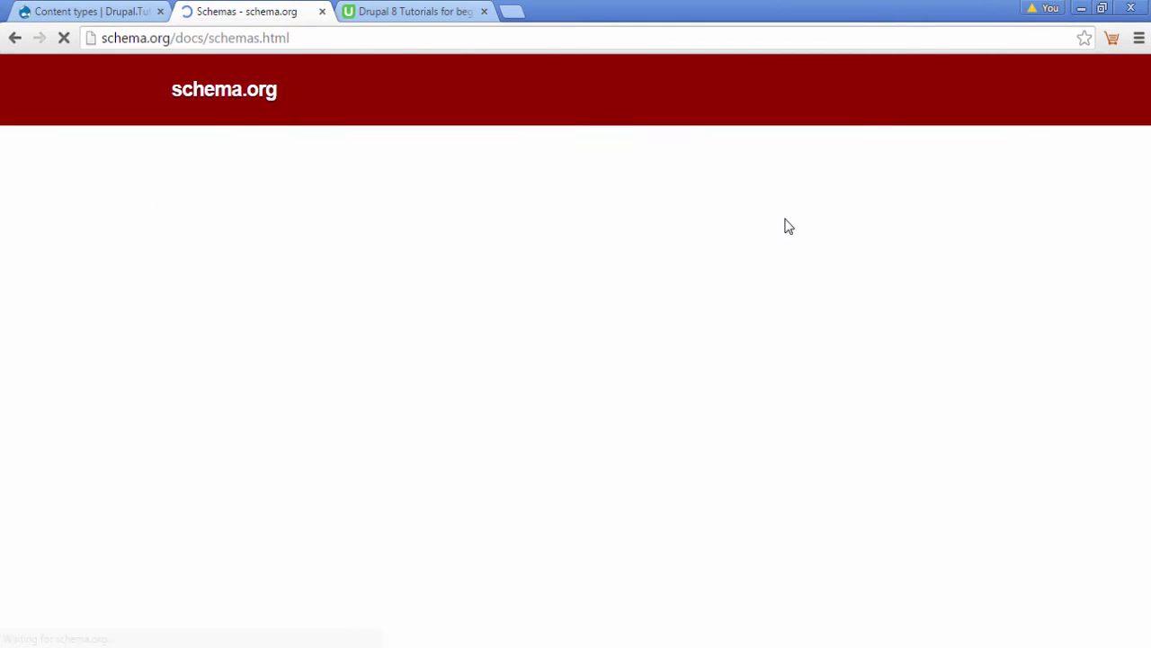
{"action": "scroll", "coordinate": [556, 291], "scroll_direction": "down", "scroll_amount": 1}
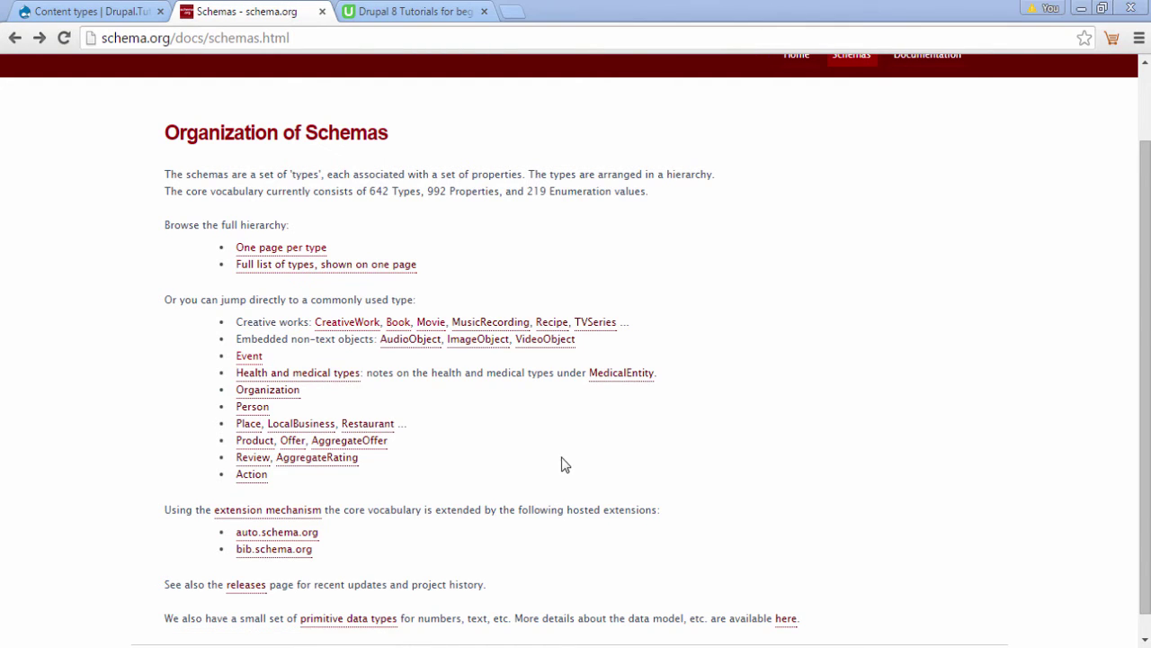
{"action": "left_click", "coordinate": [260, 368]}
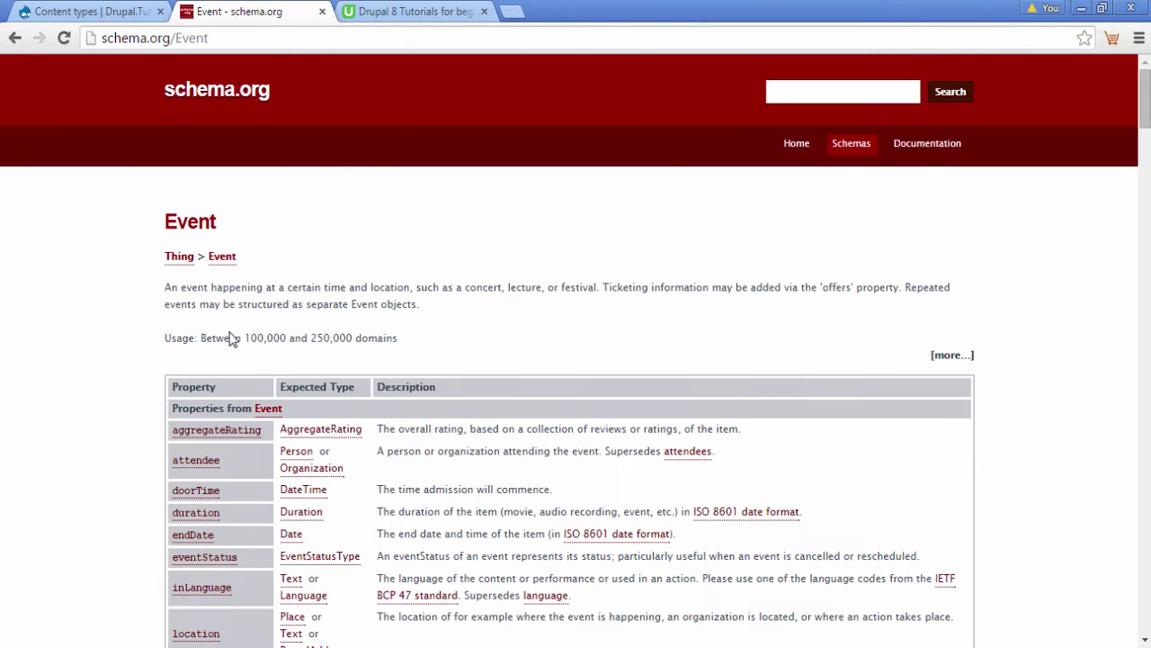
Step: Copy the Event heading from schema.org and use it as the name of a new Drupal content type
{"action": "left_click_drag", "start_coordinate": [216, 222], "coordinate": [165, 219]}
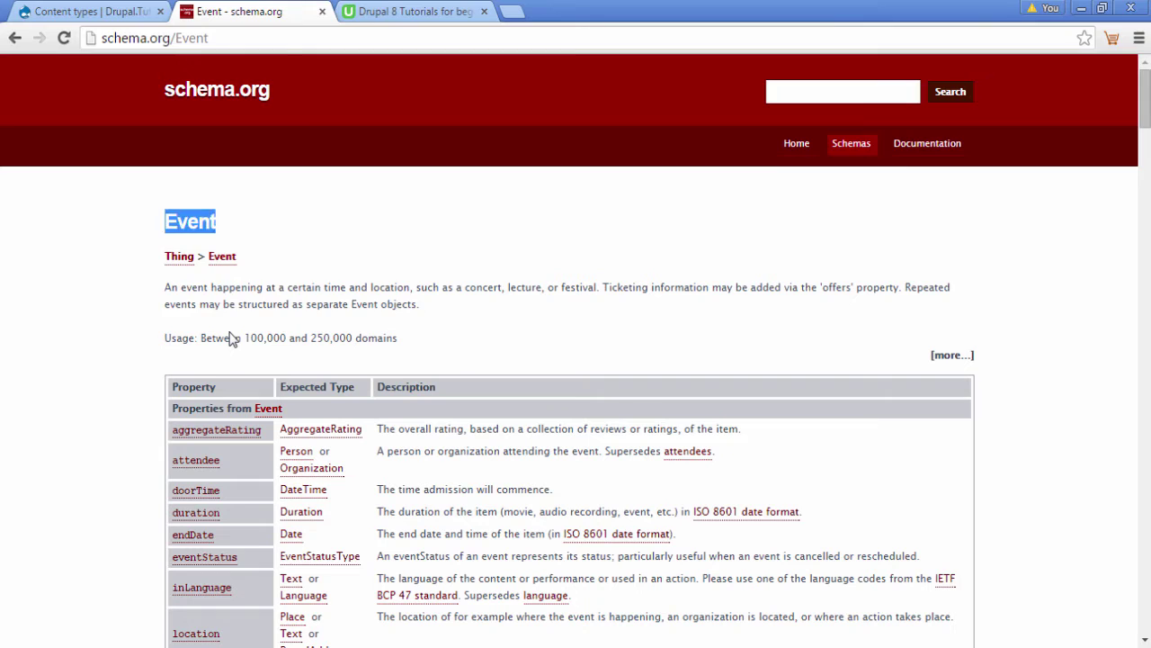
{"action": "right_click", "coordinate": [167, 218]}
{"action": "left_click", "coordinate": [201, 231]}
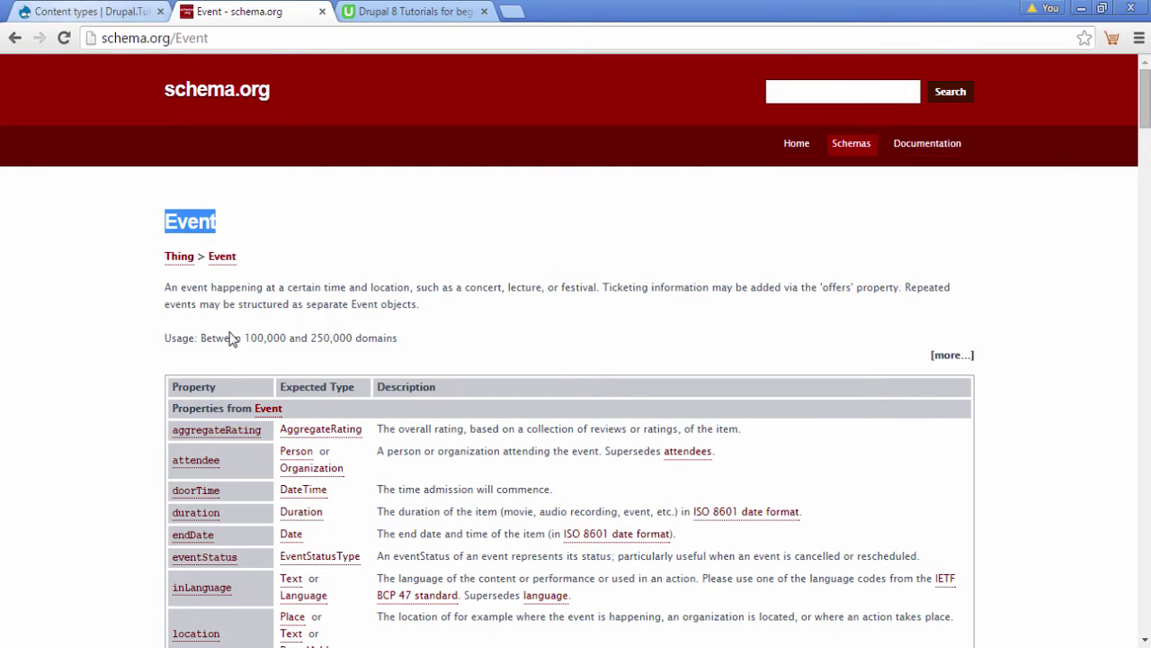
{"action": "left_click", "coordinate": [85, 11]}
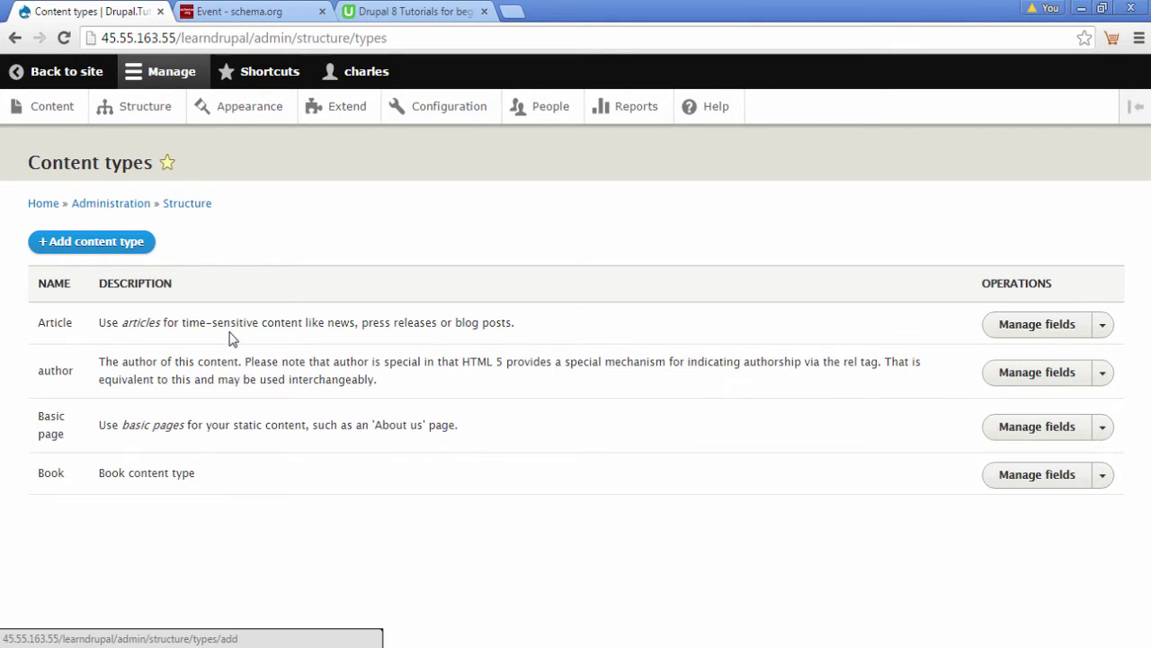
{"action": "left_click", "coordinate": [91, 241]}
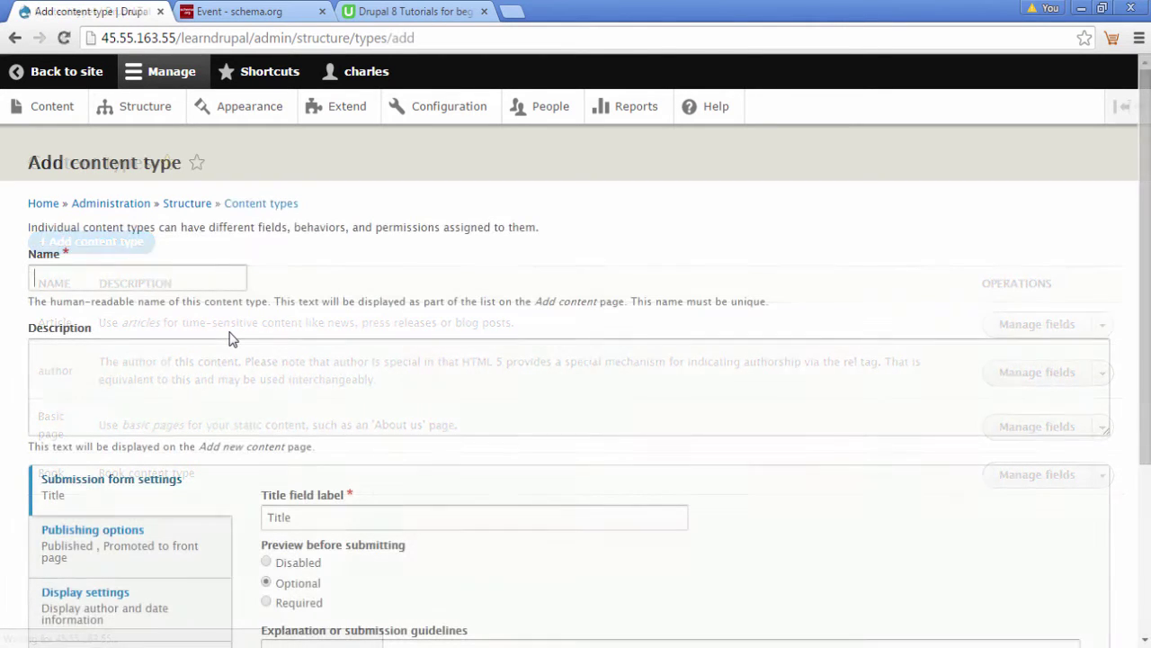
{"action": "key", "text": "ctrl+v"}
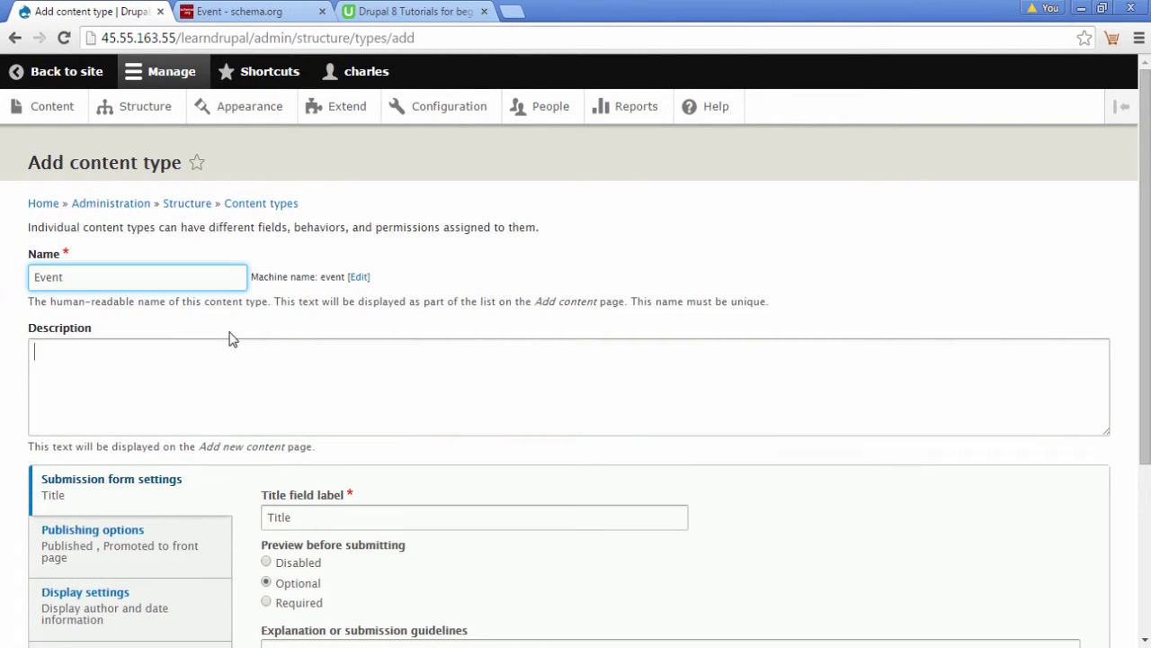
Step: Copy the Event definition paragraph from schema.org into the content type's description and save the type to manage its fields
{"action": "key", "text": "ctrl+Tab"}
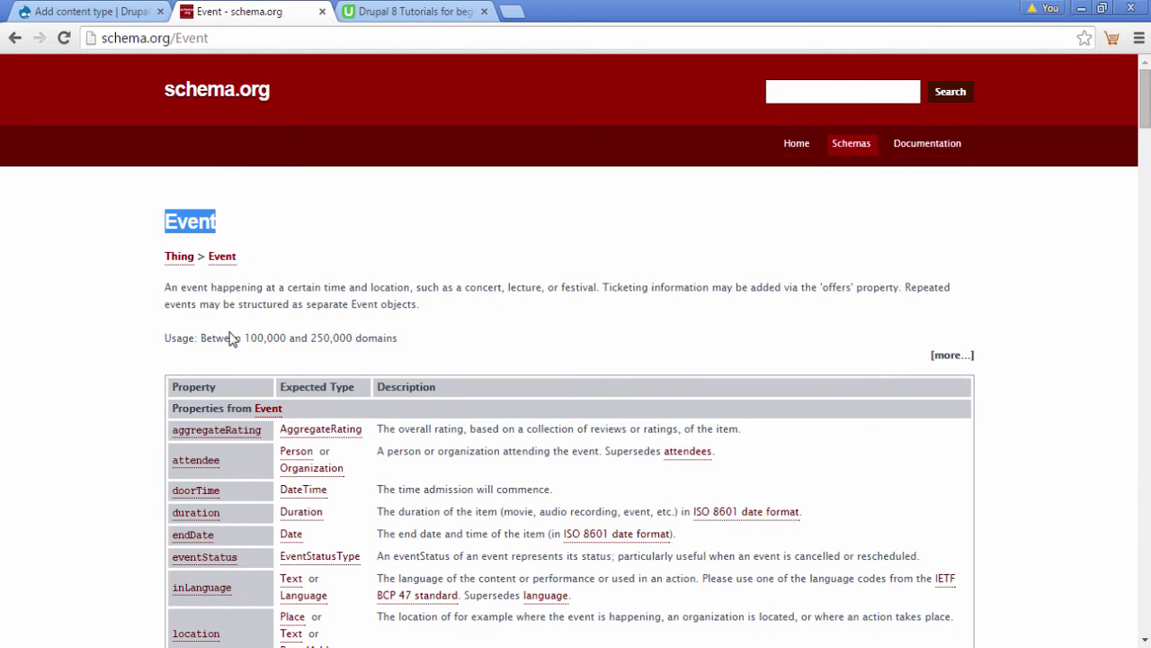
{"action": "mouse_move", "coordinate": [165, 287]}
{"action": "left_mouse_down"}
{"action": "mouse_move", "coordinate": [314, 288]}
{"action": "mouse_move", "coordinate": [411, 304]}
{"action": "left_mouse_up"}
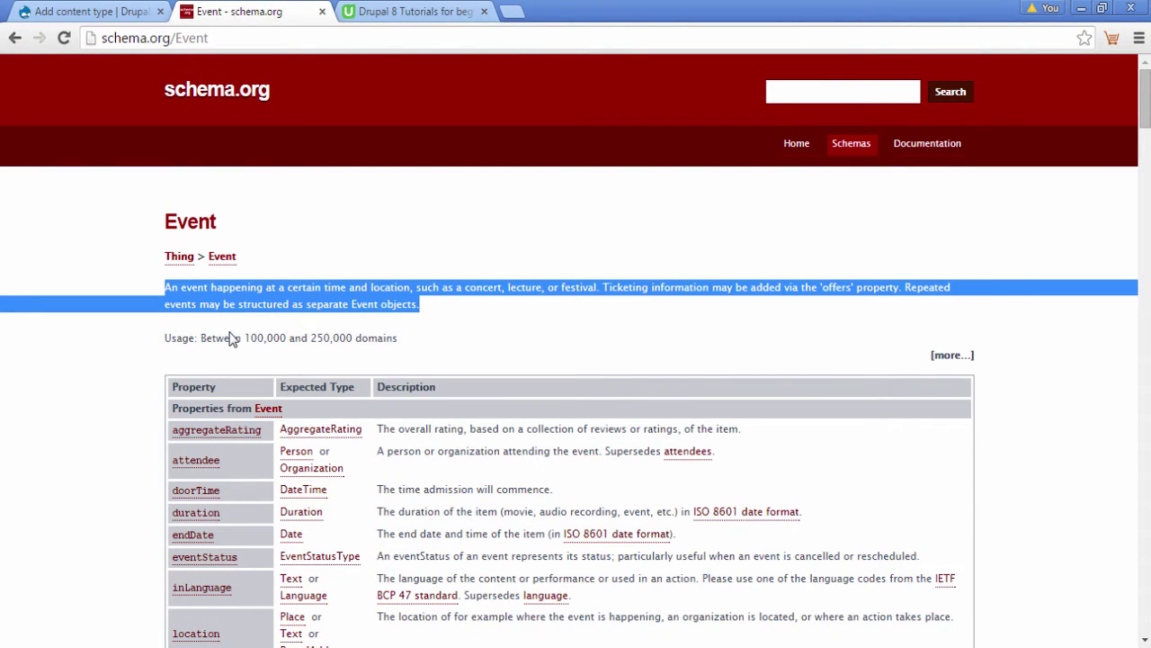
{"action": "key", "text": "ctrl+c"}
{"action": "key", "text": "ctrl+shift+Tab"}
{"action": "left_click", "coordinate": [230, 342]}
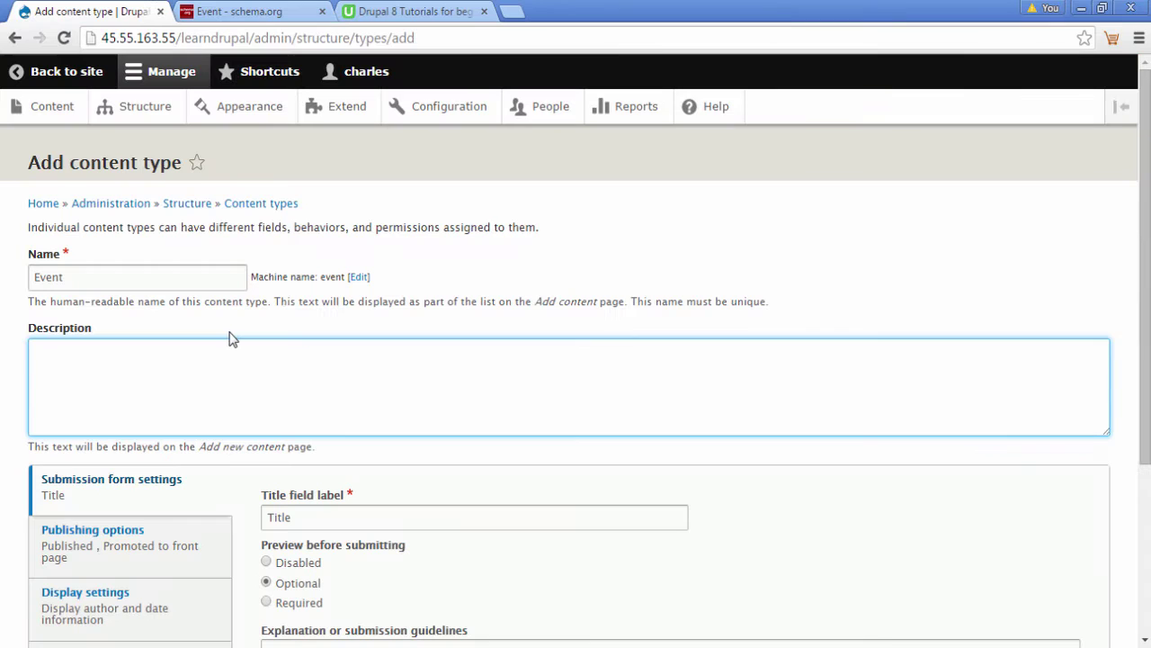
{"action": "key", "text": "ctrl+v"}
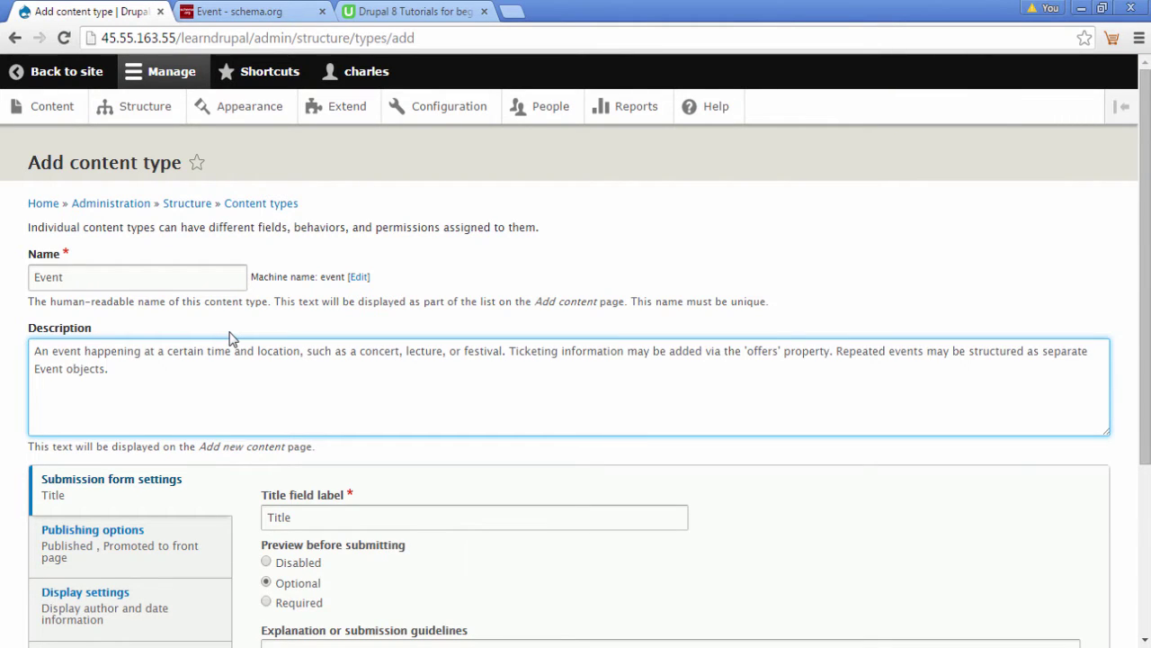
{"action": "scroll", "coordinate": [229, 338], "scroll_direction": "down", "scroll_amount": 3}
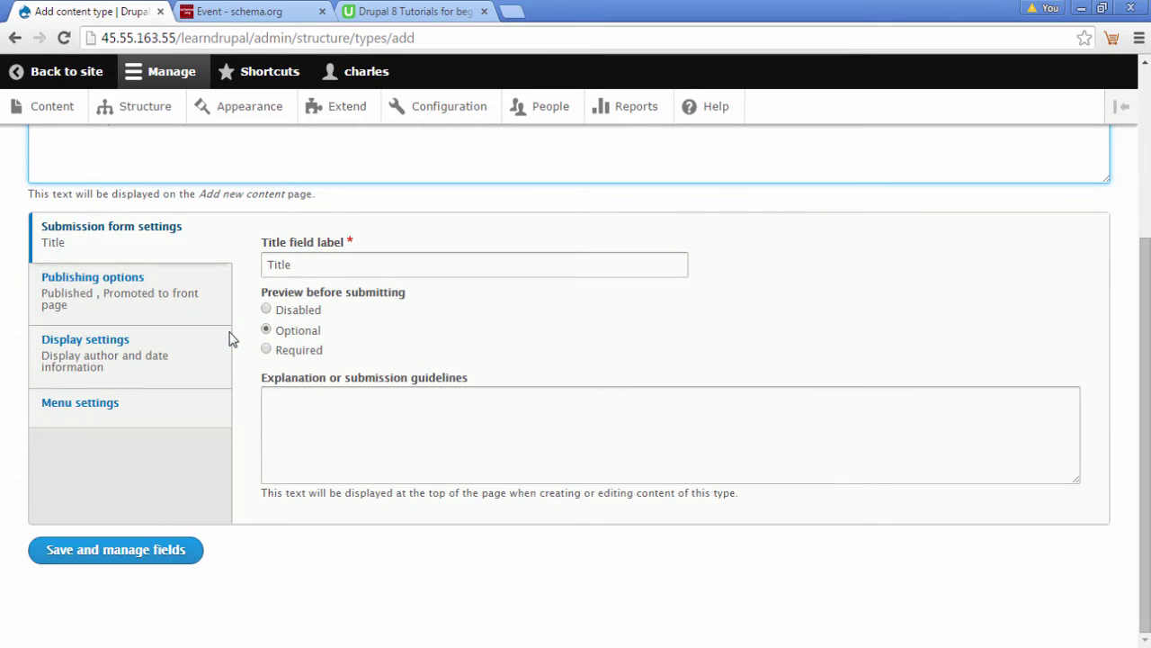
{"action": "key", "text": "Return"}
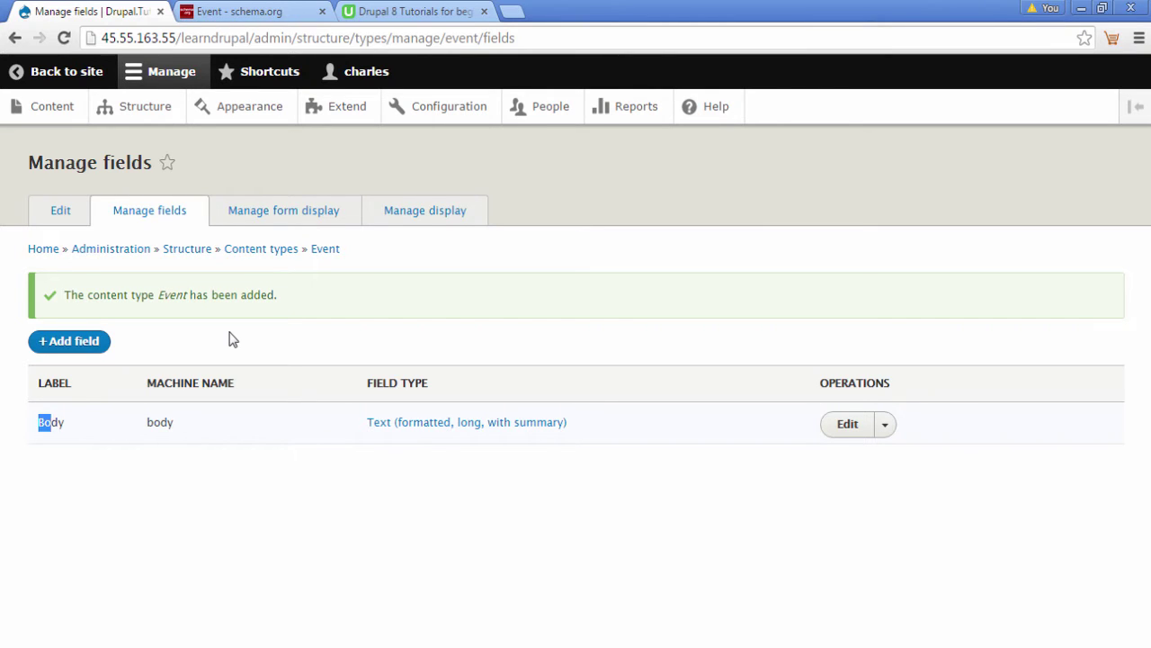
Step: Examine the Event property table on schema.org, looking at attendee and doorTime as candidate fields
{"action": "left_click", "coordinate": [230, 338]}
{"action": "key", "text": "ctrl+Tab"}
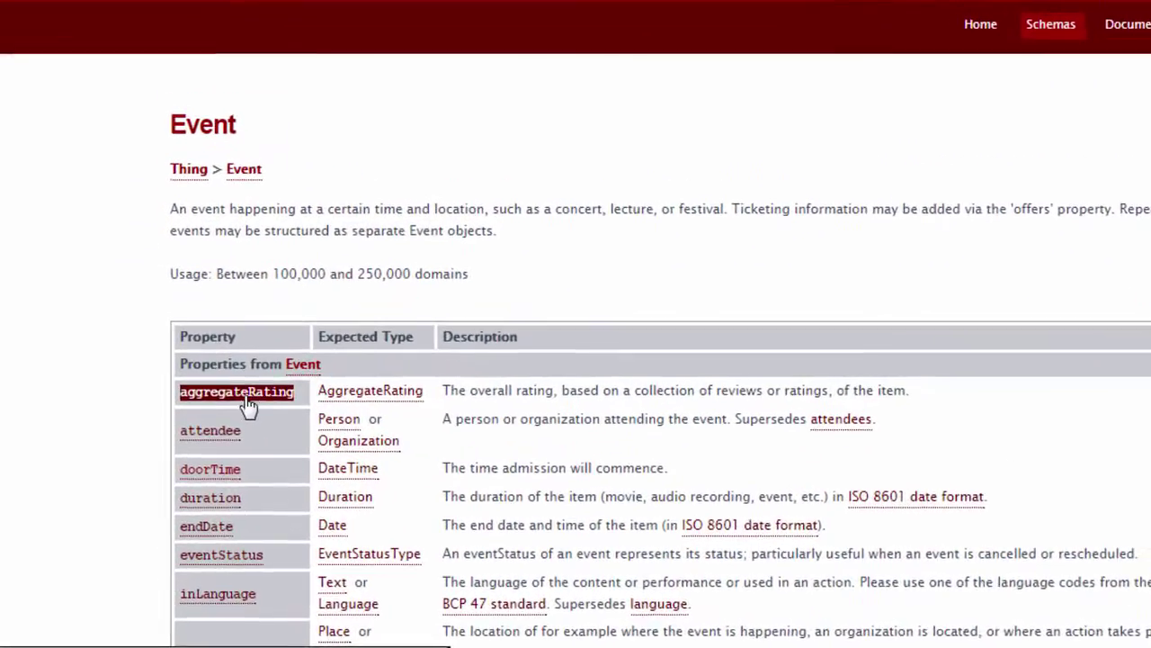
{"action": "double_click", "coordinate": [215, 446]}
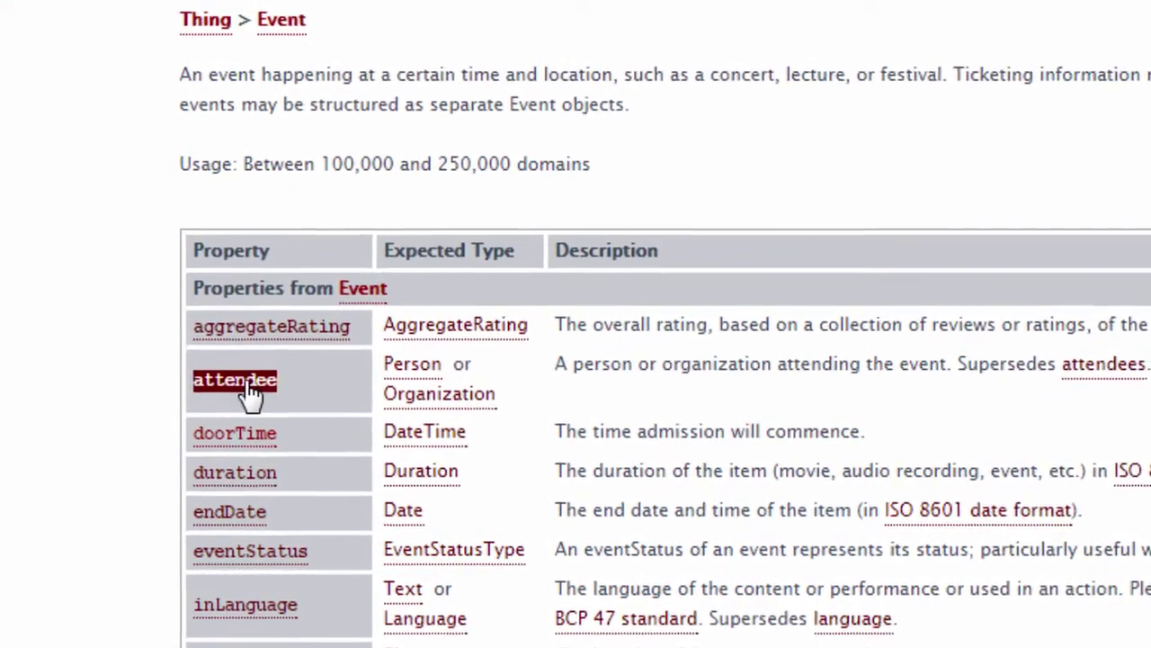
{"action": "left_click", "coordinate": [275, 415]}
{"action": "double_click", "coordinate": [274, 416]}
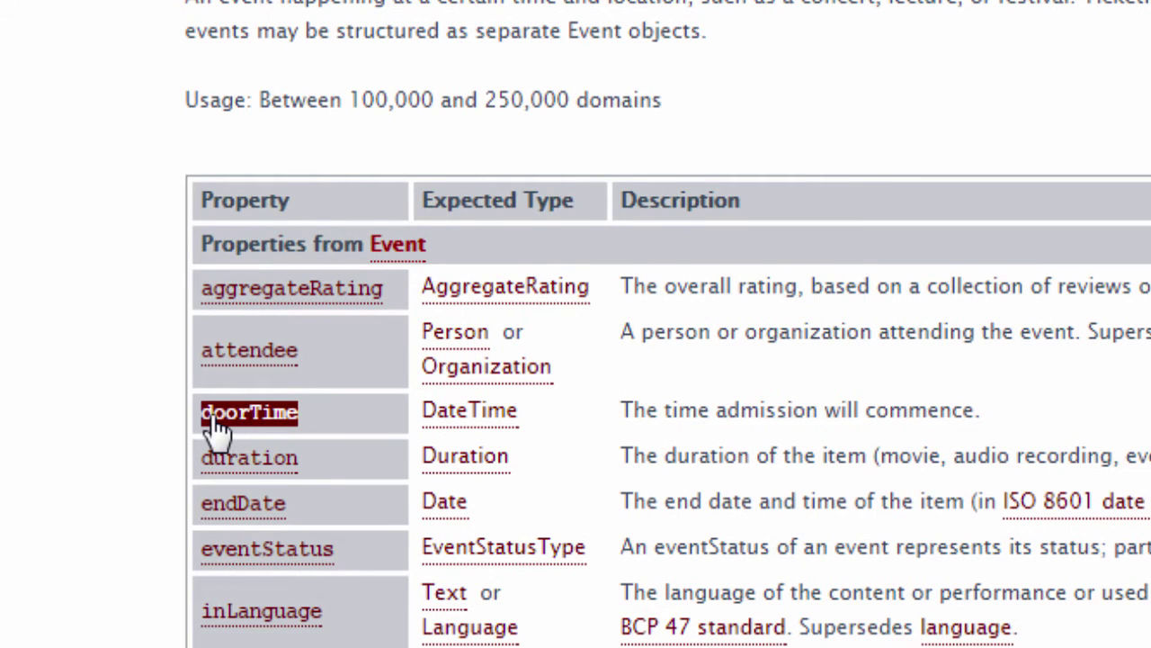
{"action": "left_click", "coordinate": [236, 427]}
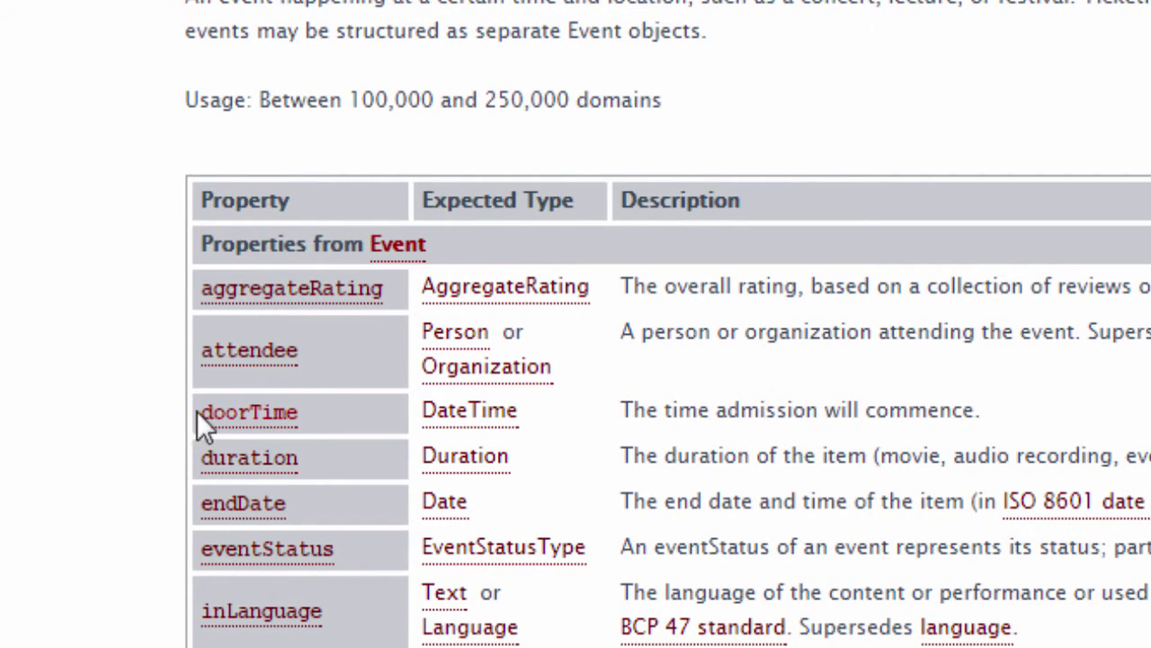
{"action": "double_click", "coordinate": [201, 421]}
{"action": "left_click", "coordinate": [316, 429]}
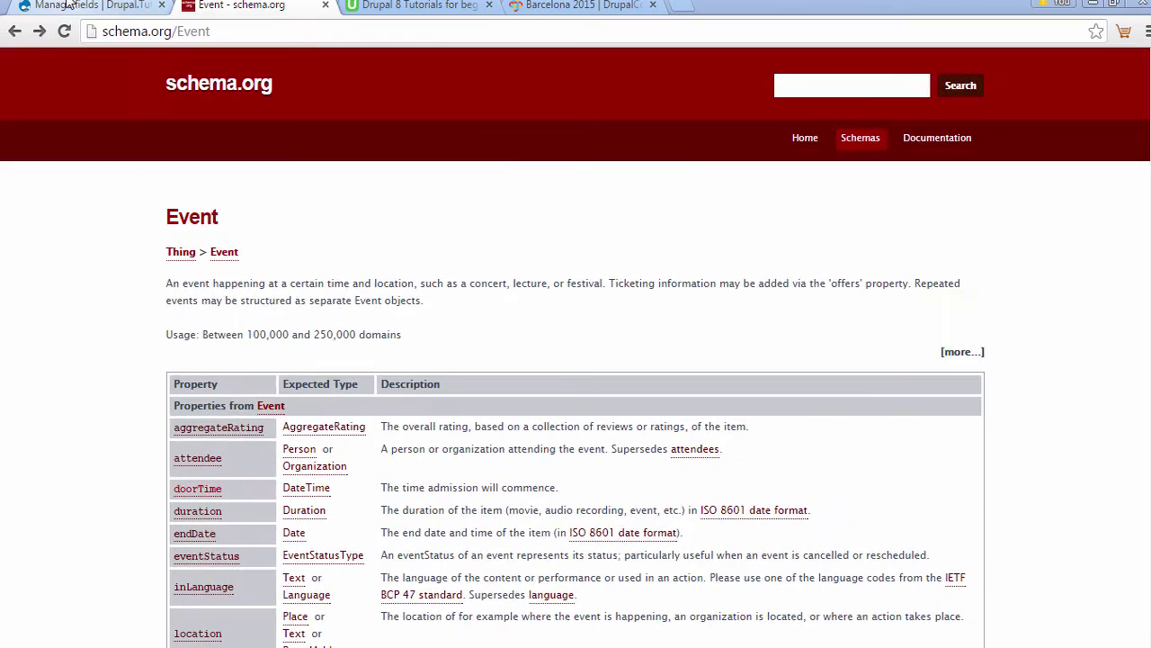
Step: Start adding a new field to the Drupal Event content type with Date as its field type
{"action": "left_click", "coordinate": [113, 7]}
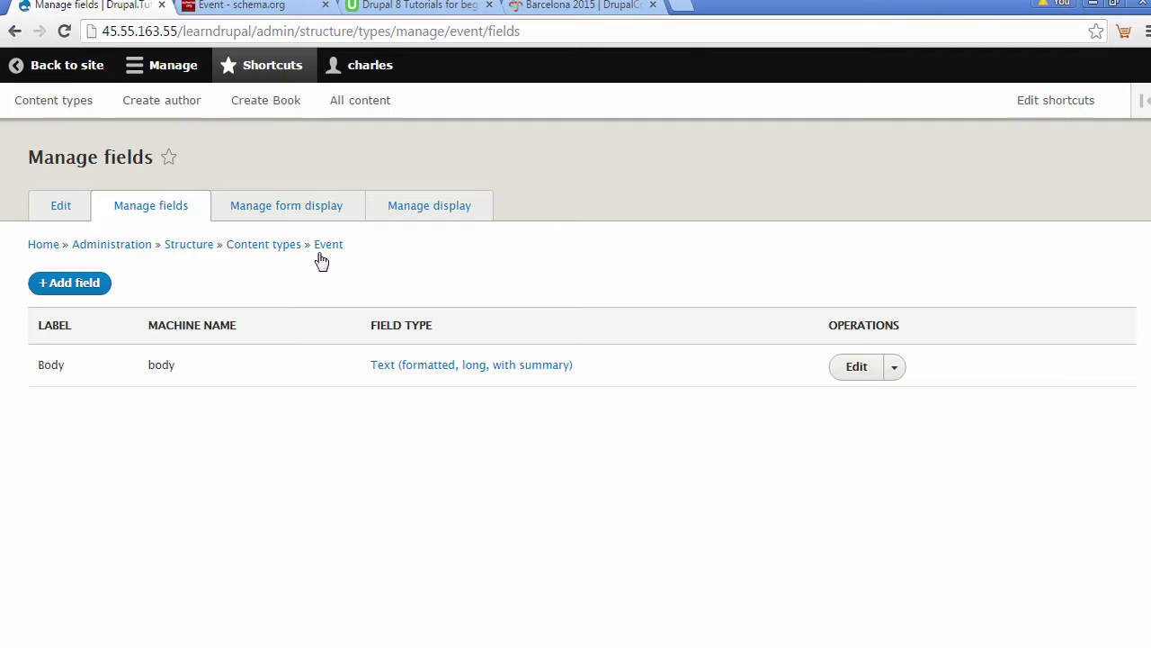
{"action": "left_click", "coordinate": [70, 290]}
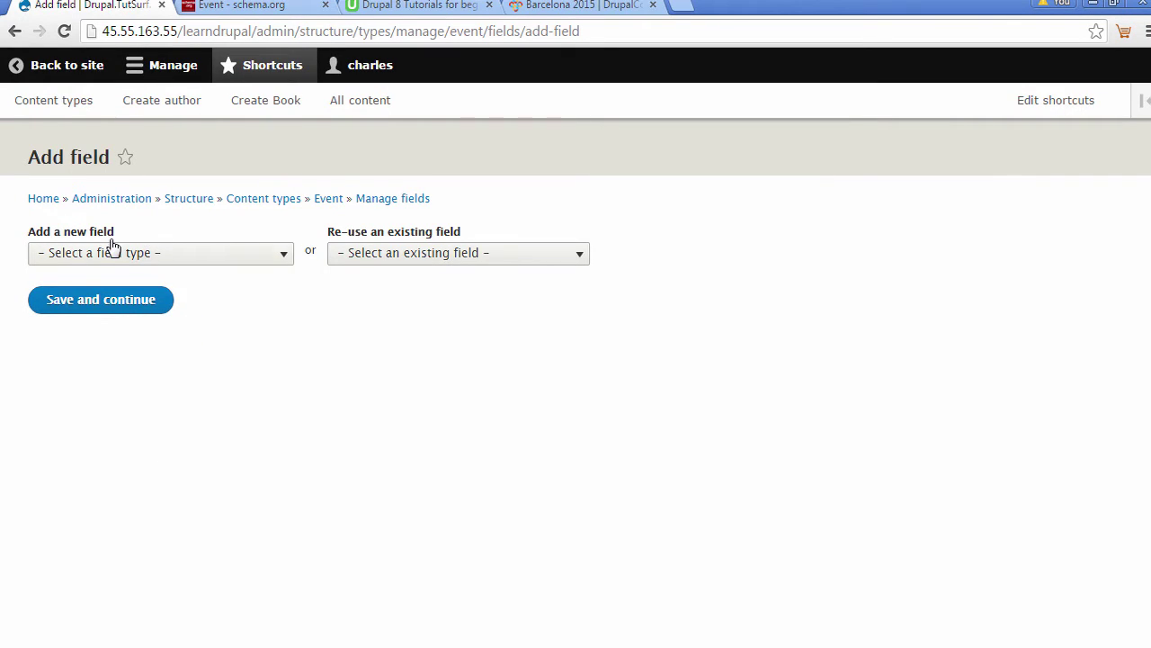
{"action": "left_click", "coordinate": [118, 257]}
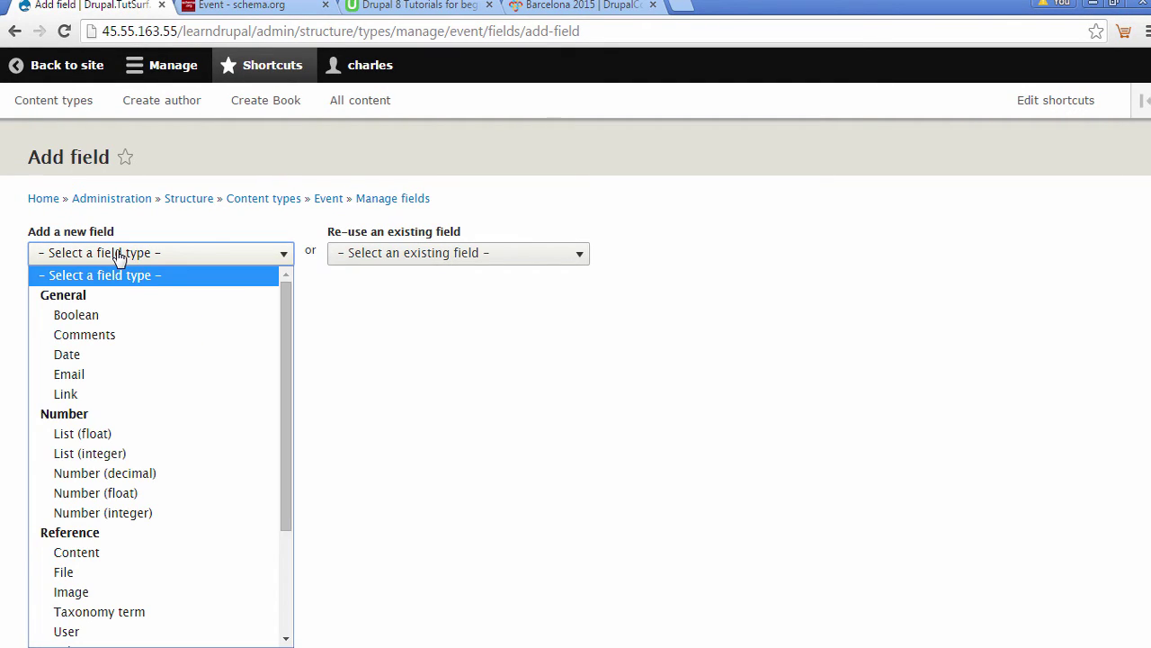
{"action": "left_click", "coordinate": [87, 360]}
Step: Check the expected type of the doorTime property on schema.org and return to the new field form
{"action": "left_click", "coordinate": [278, 6]}
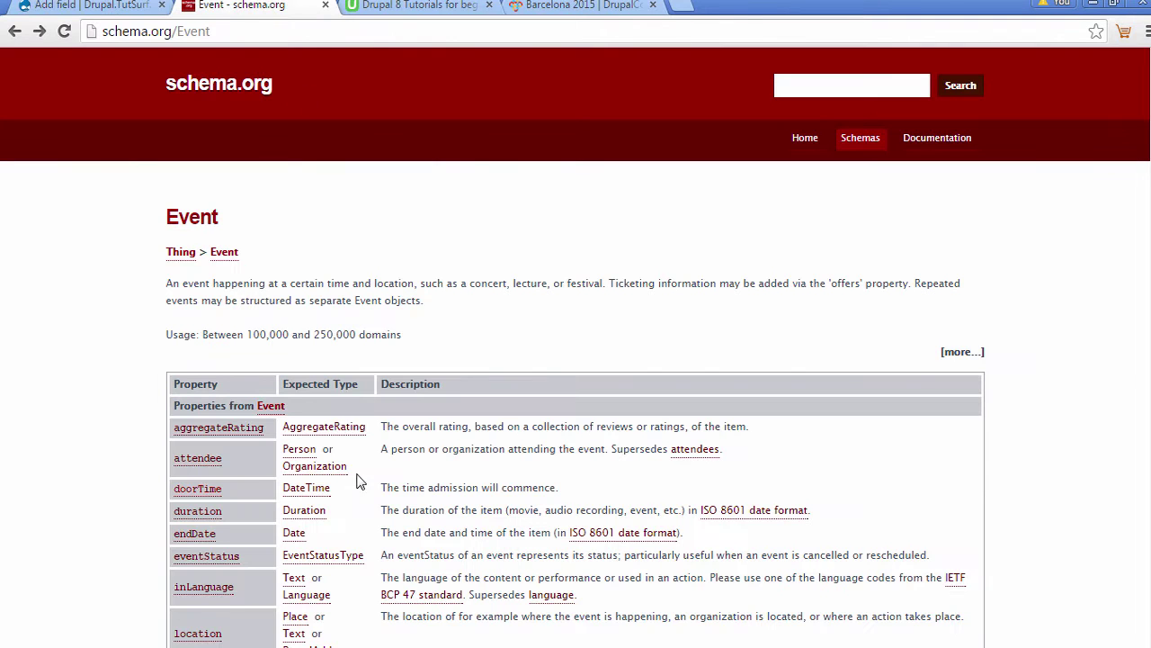
{"action": "left_click_drag", "start_coordinate": [352, 488], "coordinate": [283, 485]}
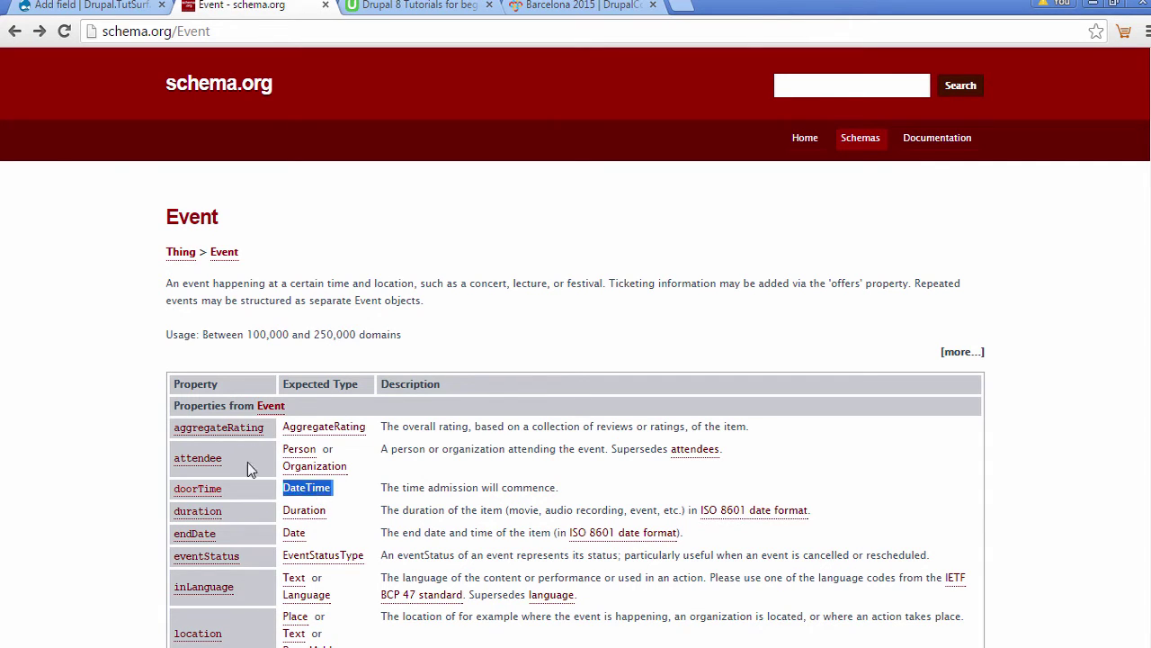
{"action": "left_click", "coordinate": [116, 5]}
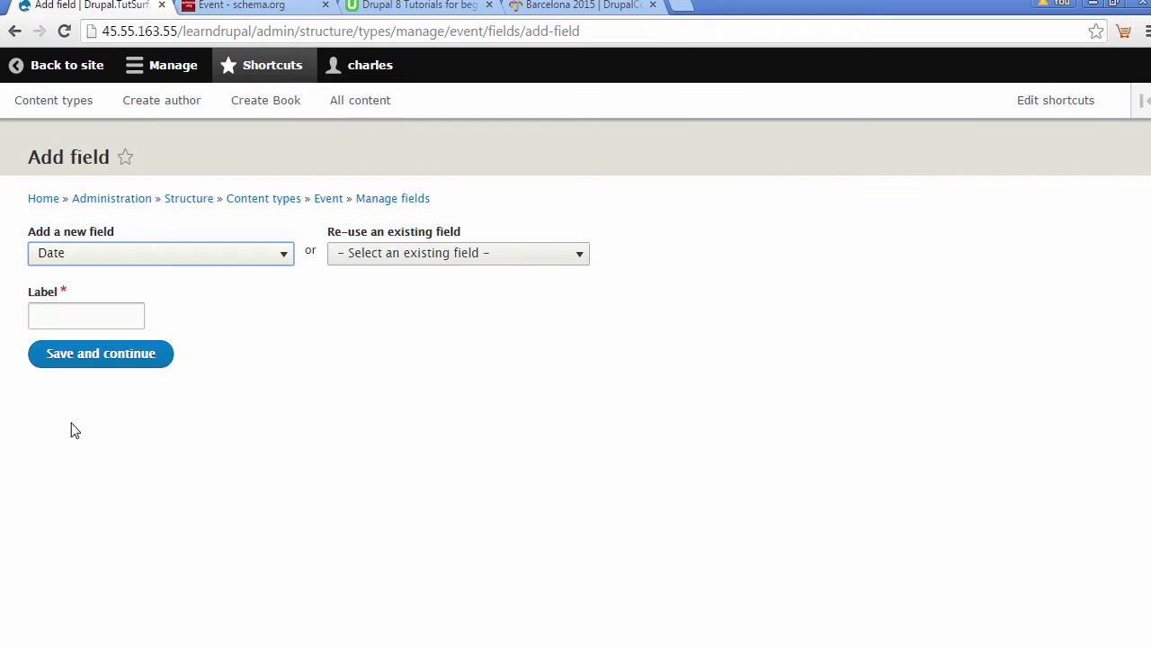
Step: Copy the doorTime property name from schema.org into the new Date field's label and check the generated machine name
{"action": "left_click", "coordinate": [68, 314]}
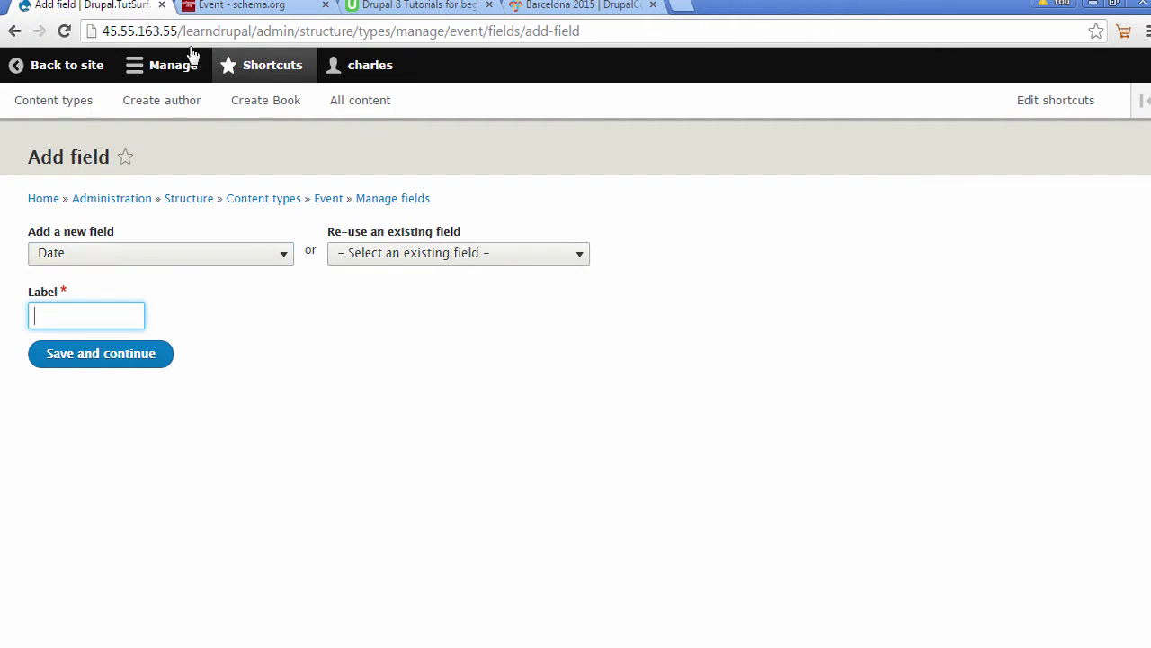
{"action": "left_click", "coordinate": [269, 8]}
{"action": "left_click_drag", "start_coordinate": [222, 489], "coordinate": [173, 490]}
{"action": "key", "text": "ctrl+c"}
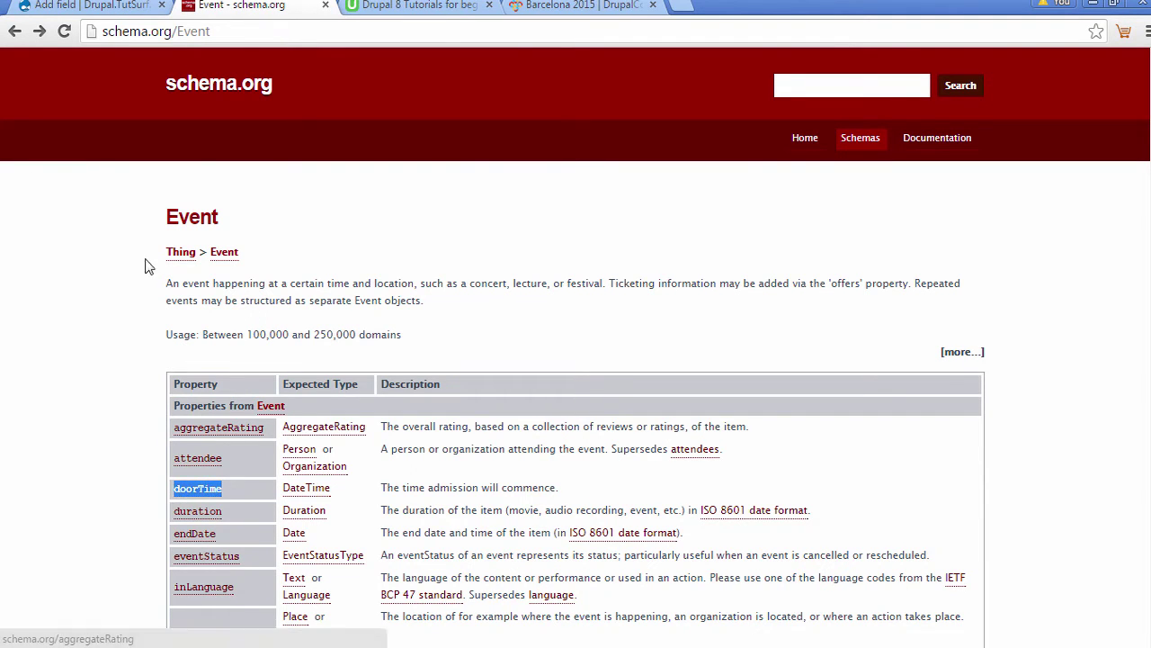
{"action": "left_click", "coordinate": [79, 6]}
{"action": "left_click", "coordinate": [81, 317]}
{"action": "key", "text": "ctrl+v"}
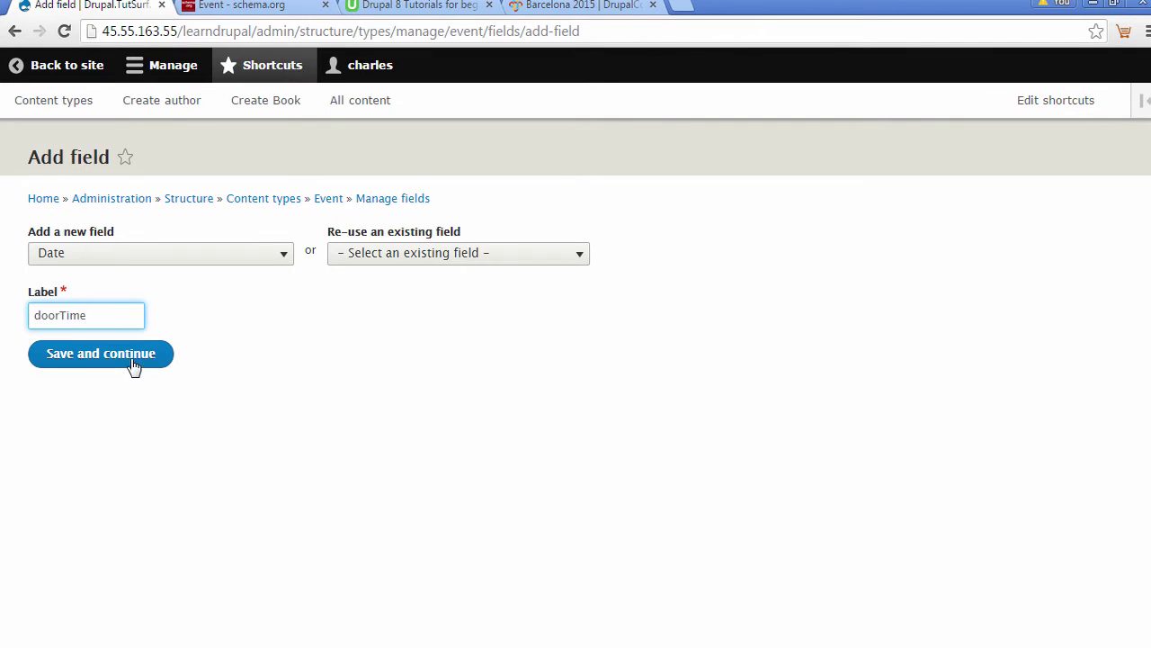
{"action": "left_click_drag", "start_coordinate": [218, 314], "coordinate": [279, 315]}
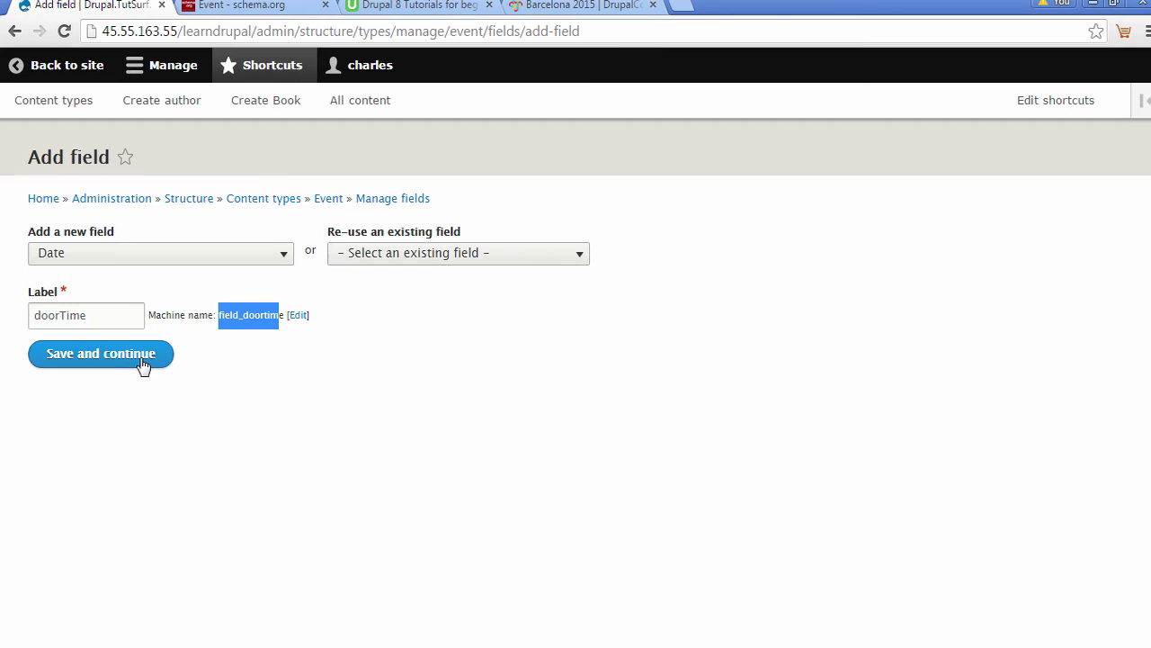
Step: Save the new doorTime field, choose Date and time as its date type, and save the field settings
{"action": "left_click", "coordinate": [94, 358]}
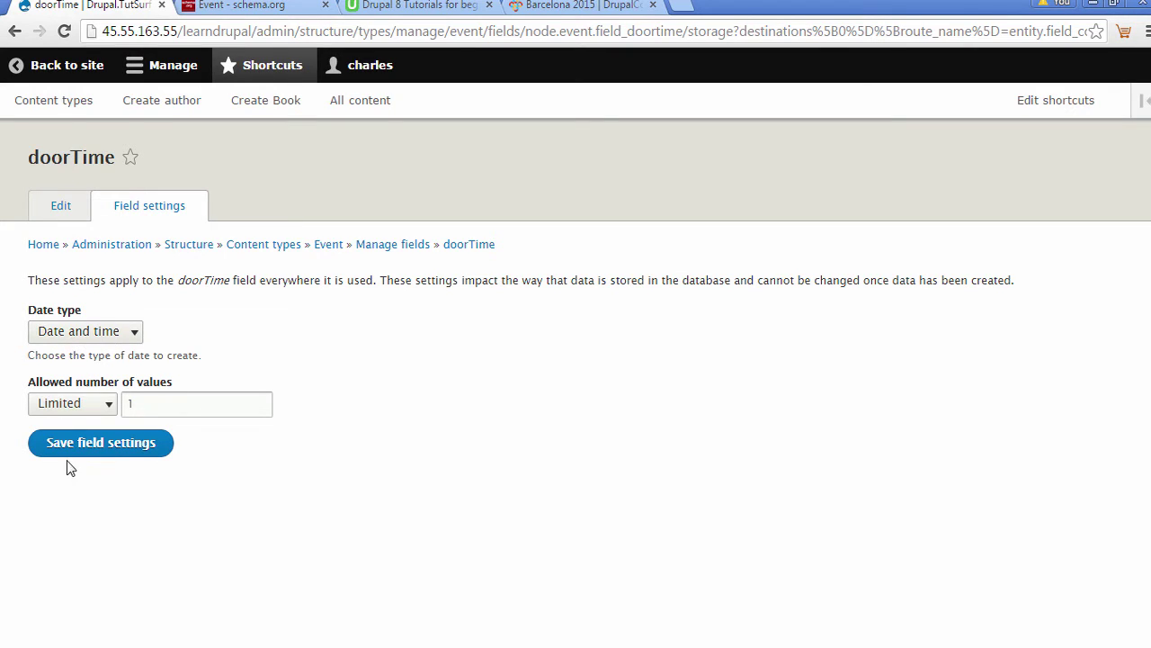
{"action": "left_click", "coordinate": [113, 331]}
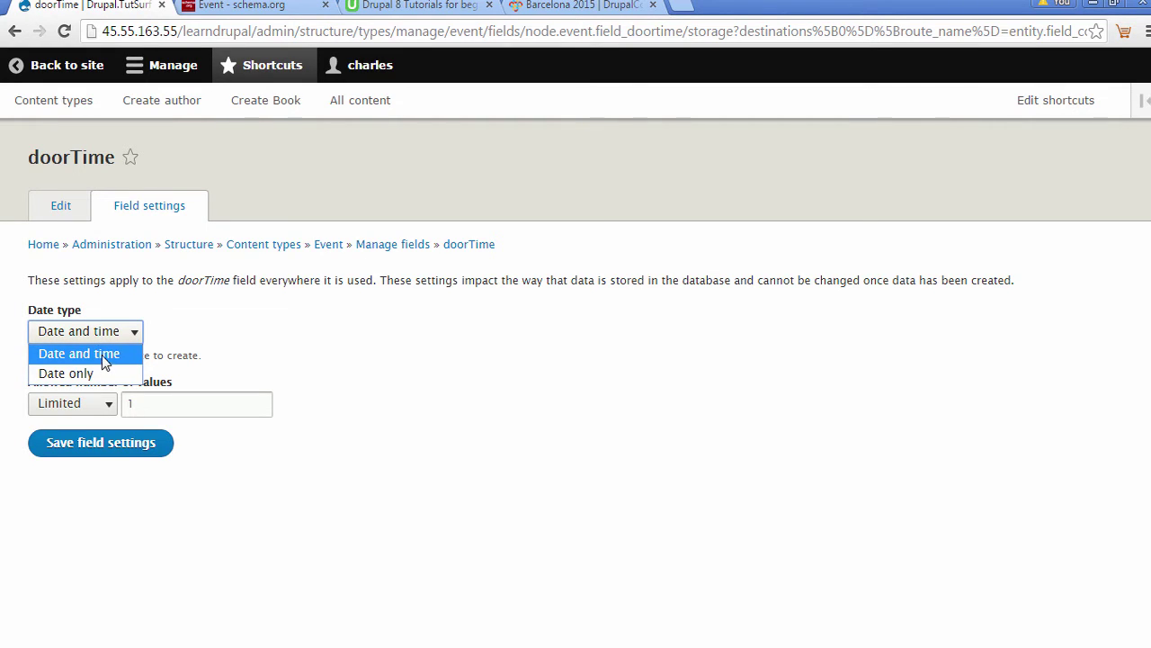
{"action": "left_click", "coordinate": [106, 360]}
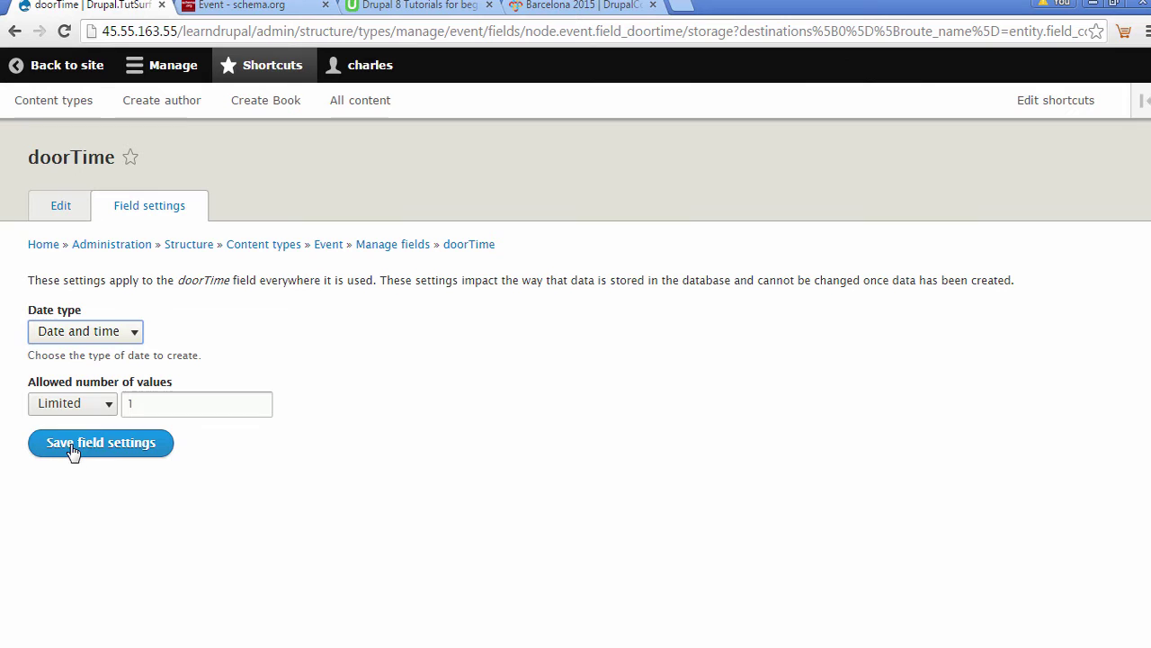
{"action": "left_click", "coordinate": [108, 446]}
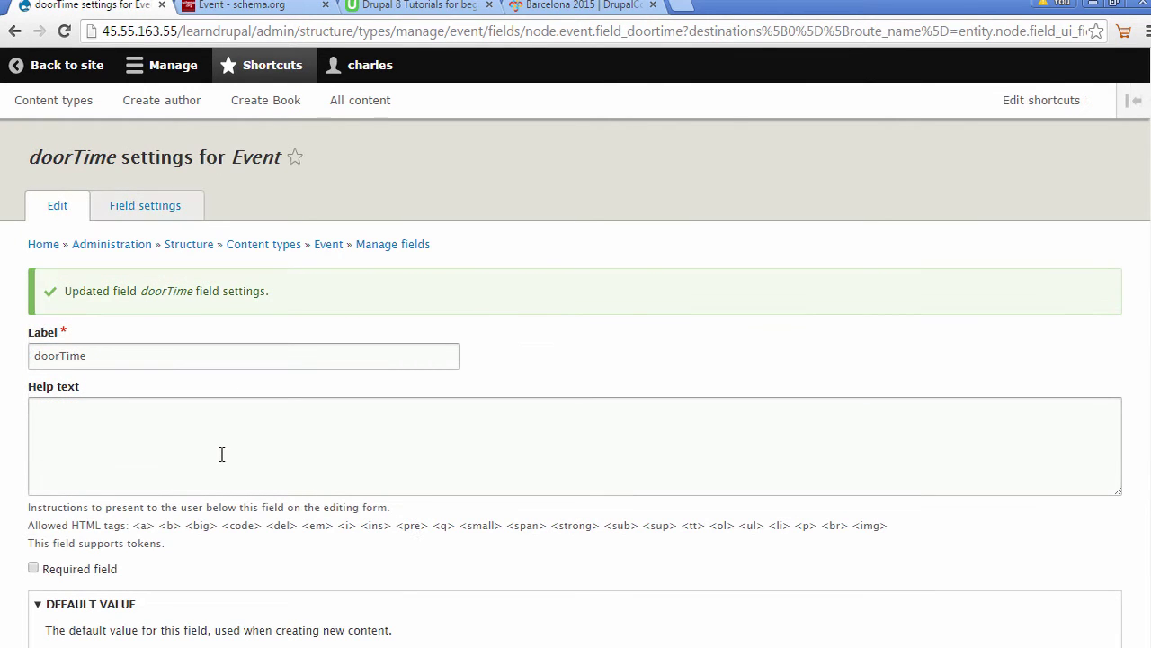
Step: Relabel the field as Door Time and copy schema.org's doorTime description, "The time admission will commence.", into its help text
{"action": "key", "text": "Tab"}
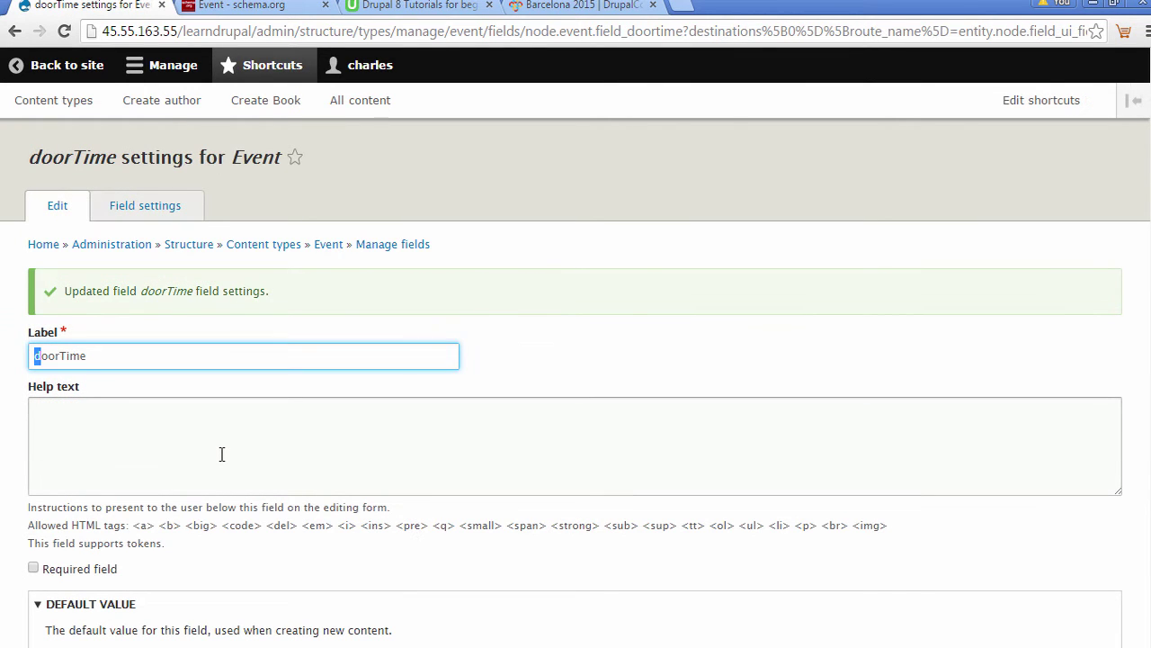
{"action": "type", "text": "D"}
{"action": "key", "text": "ctrl+Tab"}
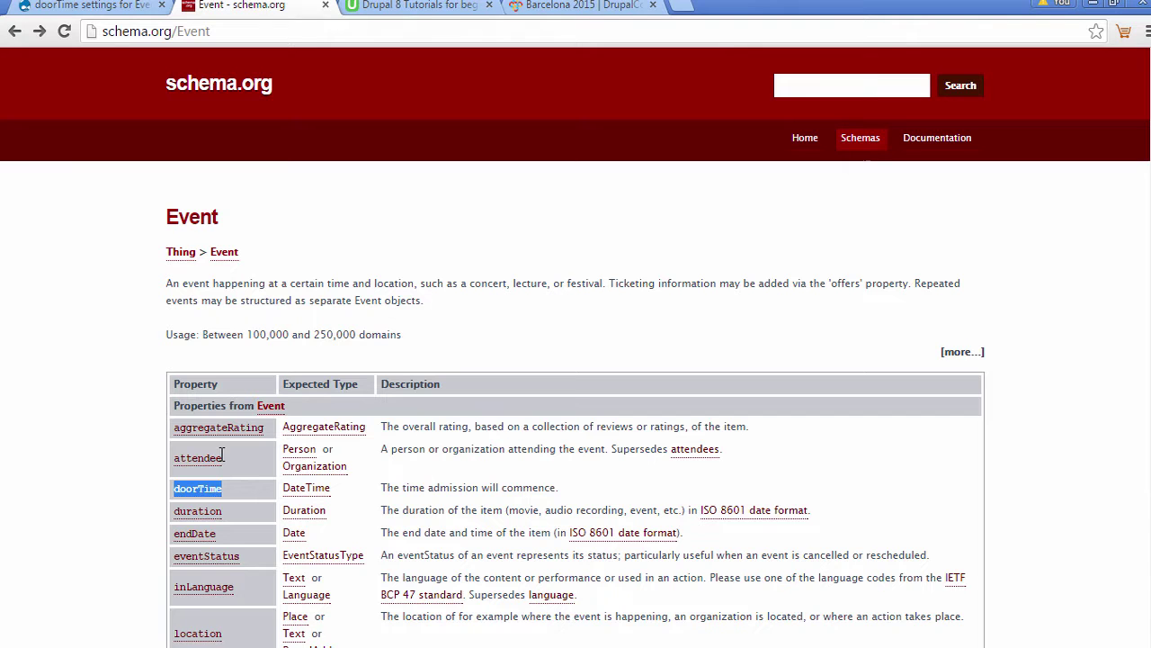
{"action": "left_click_drag", "start_coordinate": [387, 488], "coordinate": [551, 487]}
{"action": "left_click", "coordinate": [222, 456]}
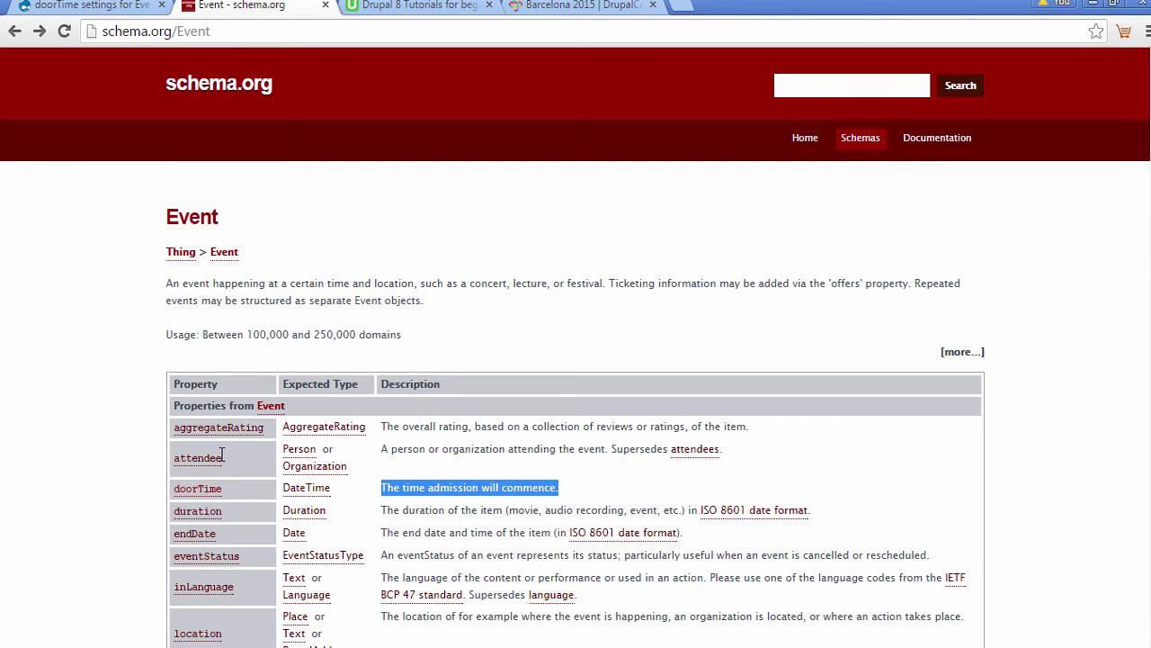
{"action": "key", "text": "ctrl+shift+Tab"}
{"action": "left_click", "coordinate": [221, 453]}
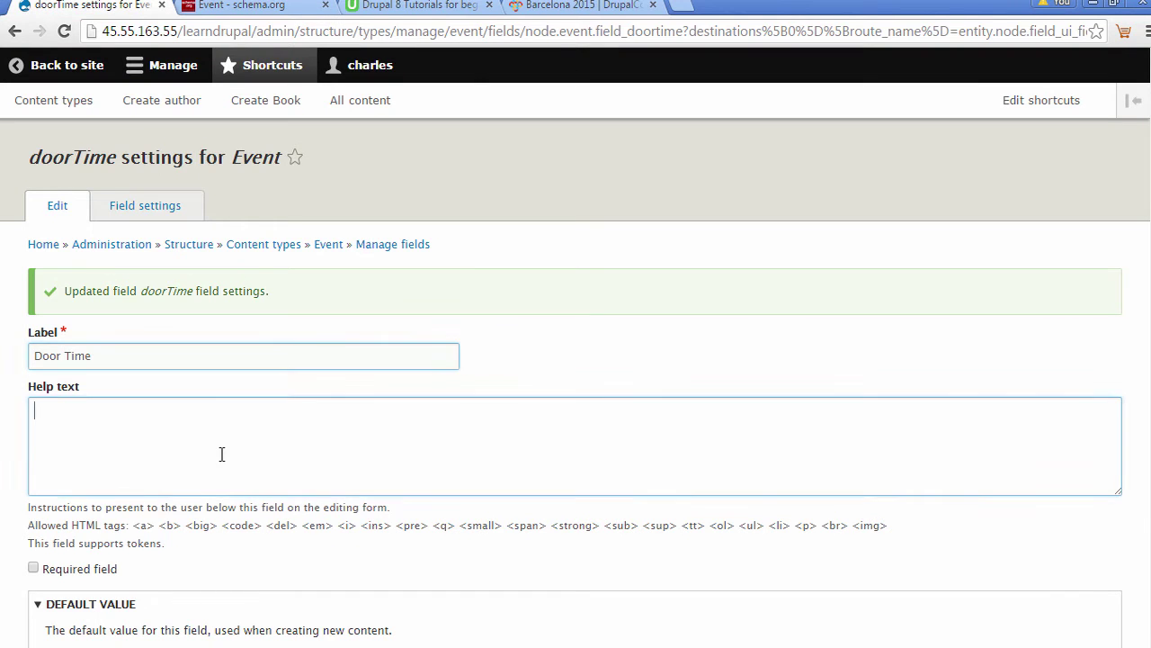
{"action": "type", "text": "The time admission will commence."}
Step: Make the Door Time field required, set its default date to Current date, and save the settings
{"action": "scroll", "coordinate": [221, 454], "scroll_direction": "down", "scroll_amount": 1}
{"action": "scroll", "coordinate": [221, 454], "scroll_direction": "down", "scroll_amount": 1}
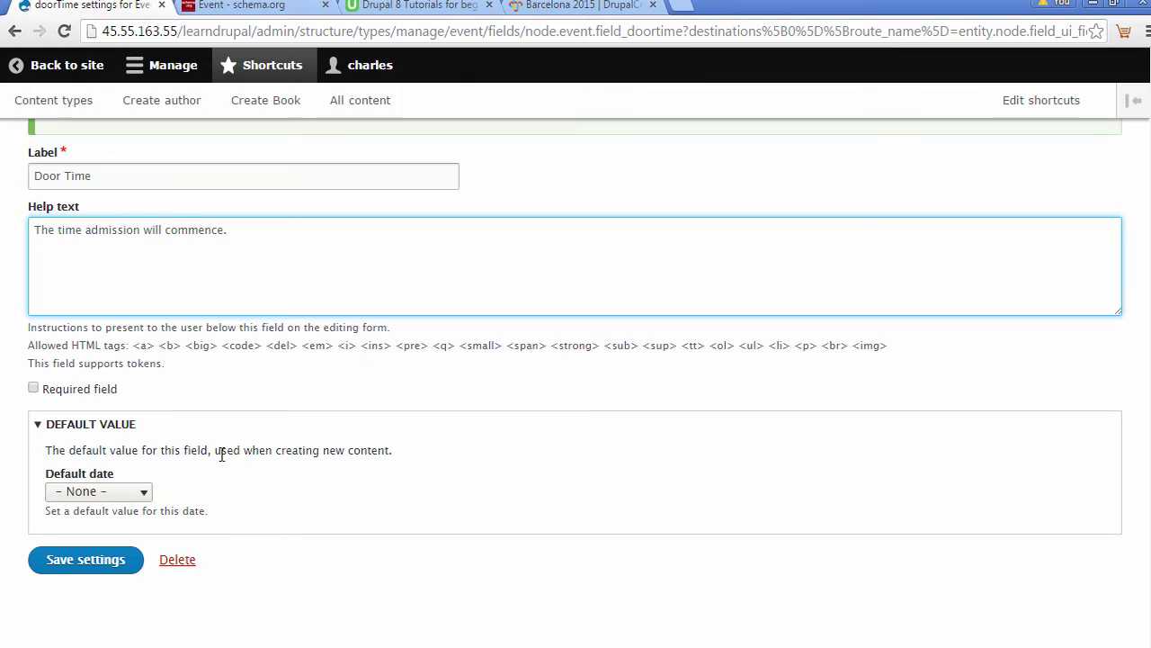
{"action": "key", "text": "Tab"}
{"action": "key", "text": "space"}
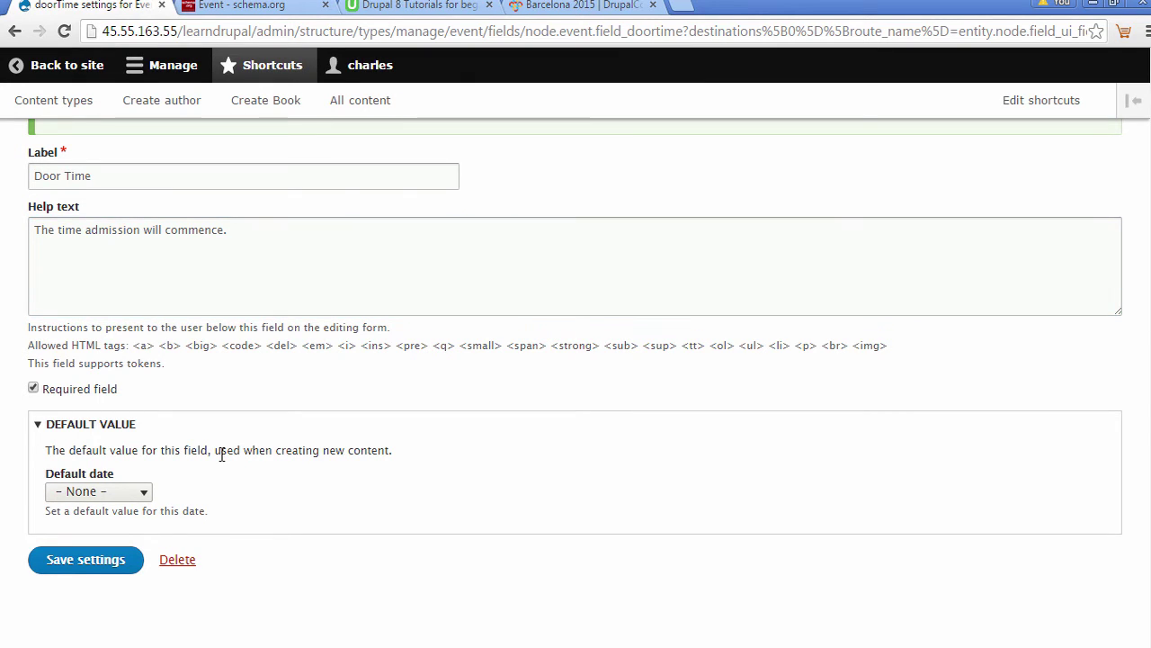
{"action": "key", "text": "alt+Down"}
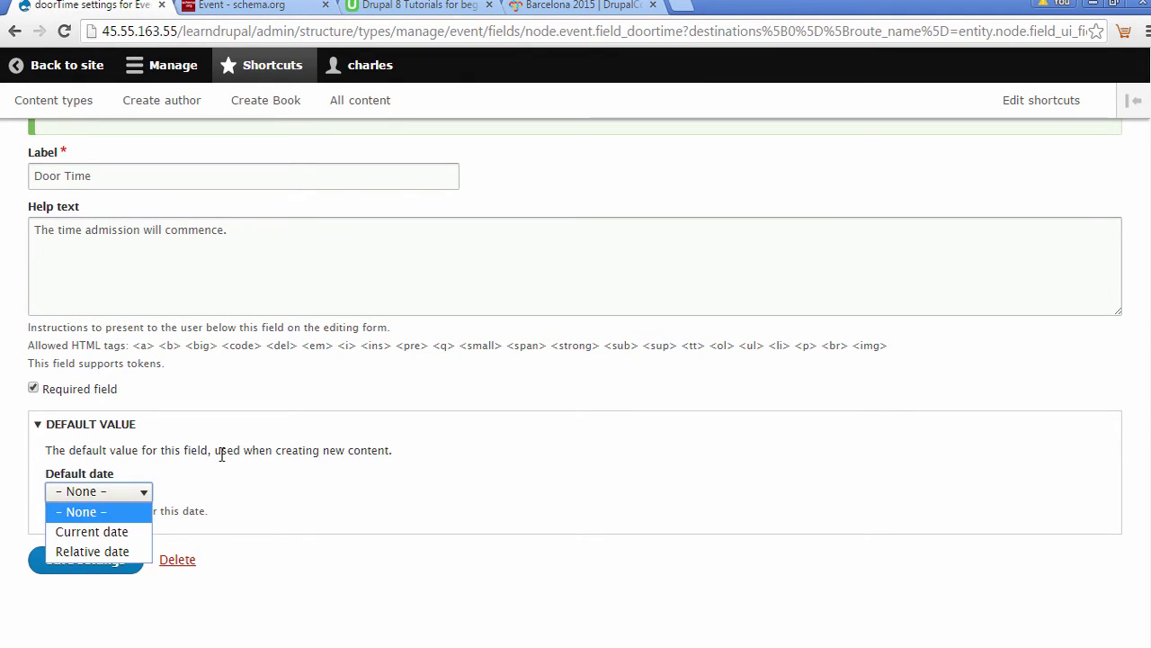
{"action": "key", "text": "Down"}
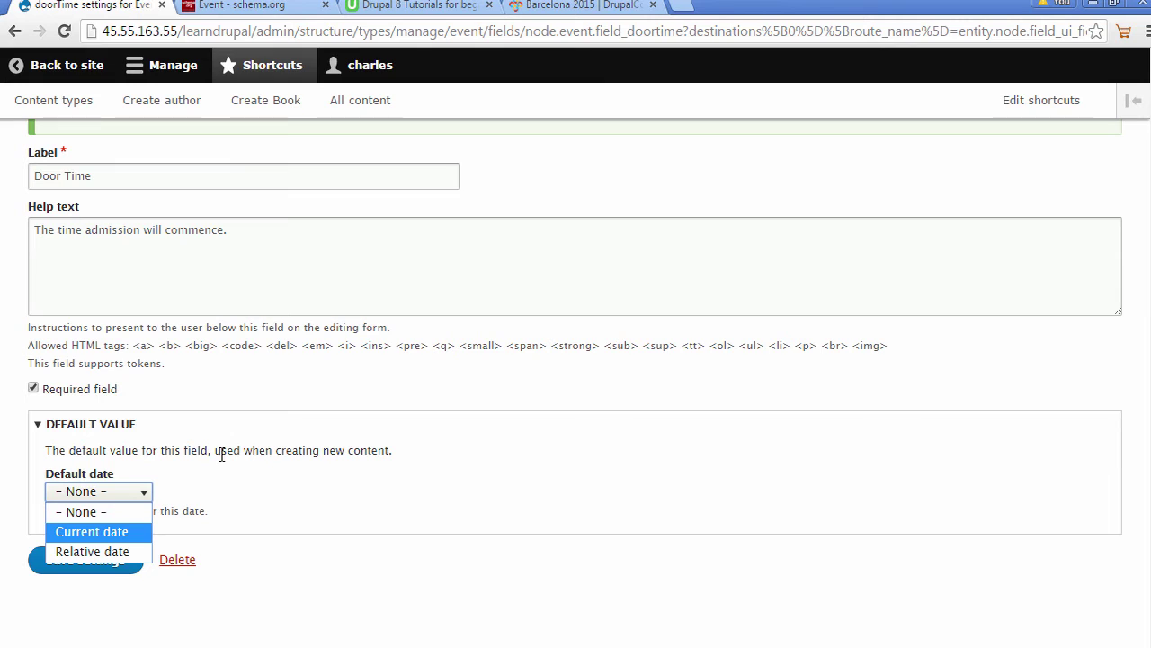
{"action": "key", "text": "Down"}
{"action": "key", "text": "Up"}
{"action": "key", "text": "Return"}
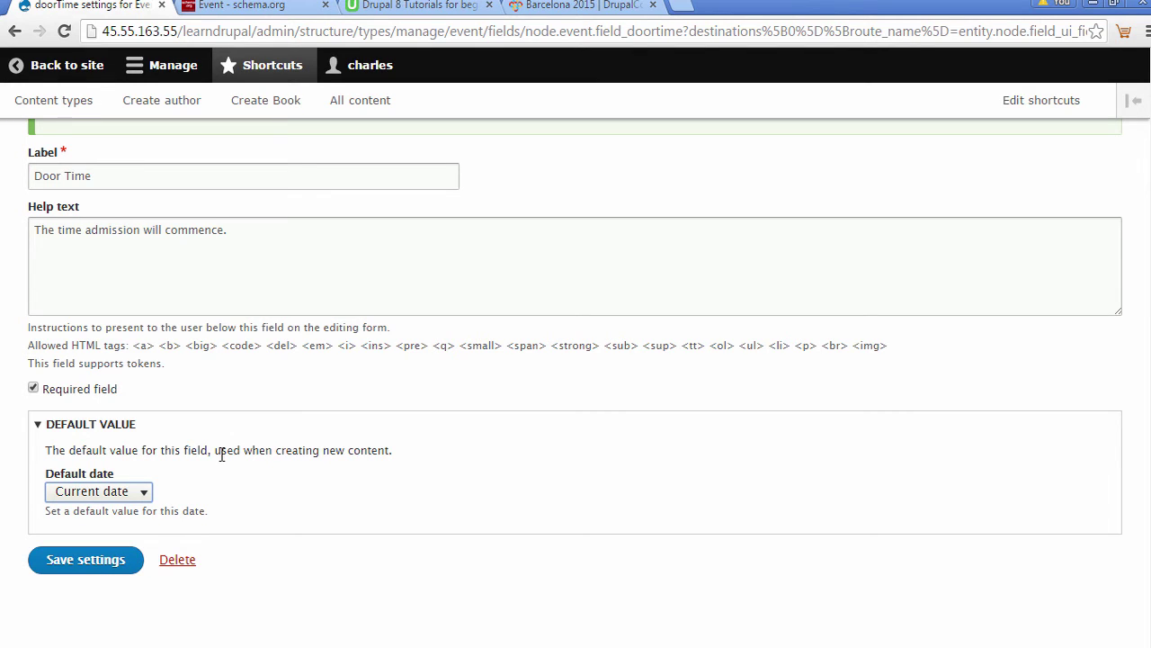
{"action": "key", "text": "Tab"}
{"action": "key", "text": "Return"}
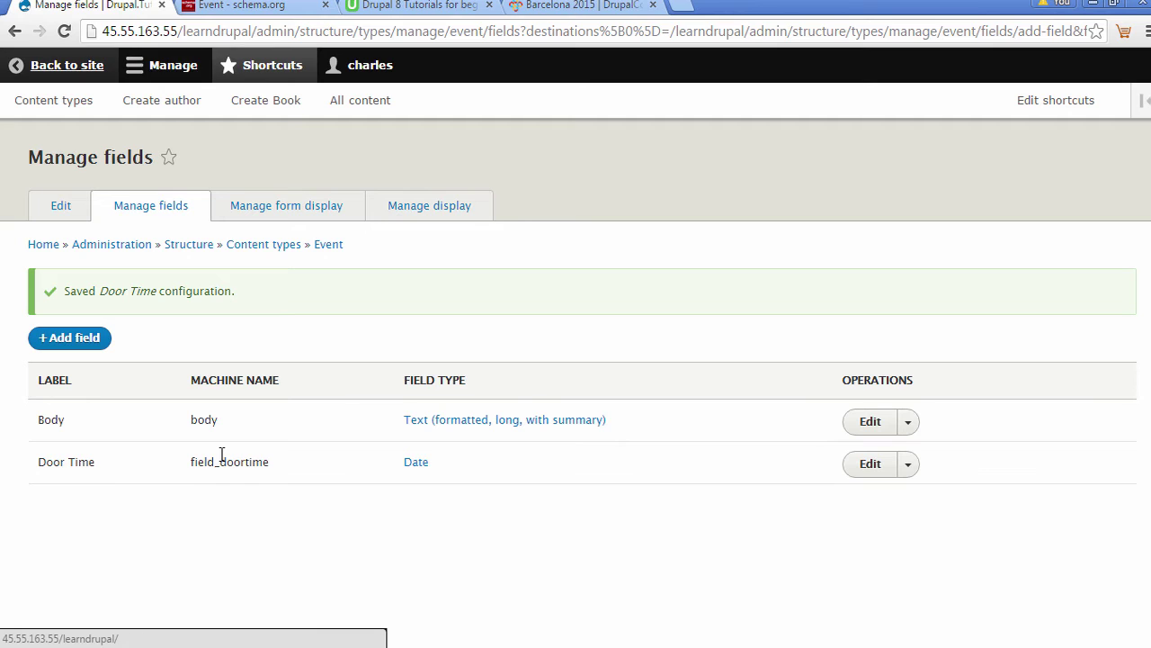
Step: Open the form for creating a new piece of Event content
{"action": "left_click", "coordinate": [173, 64]}
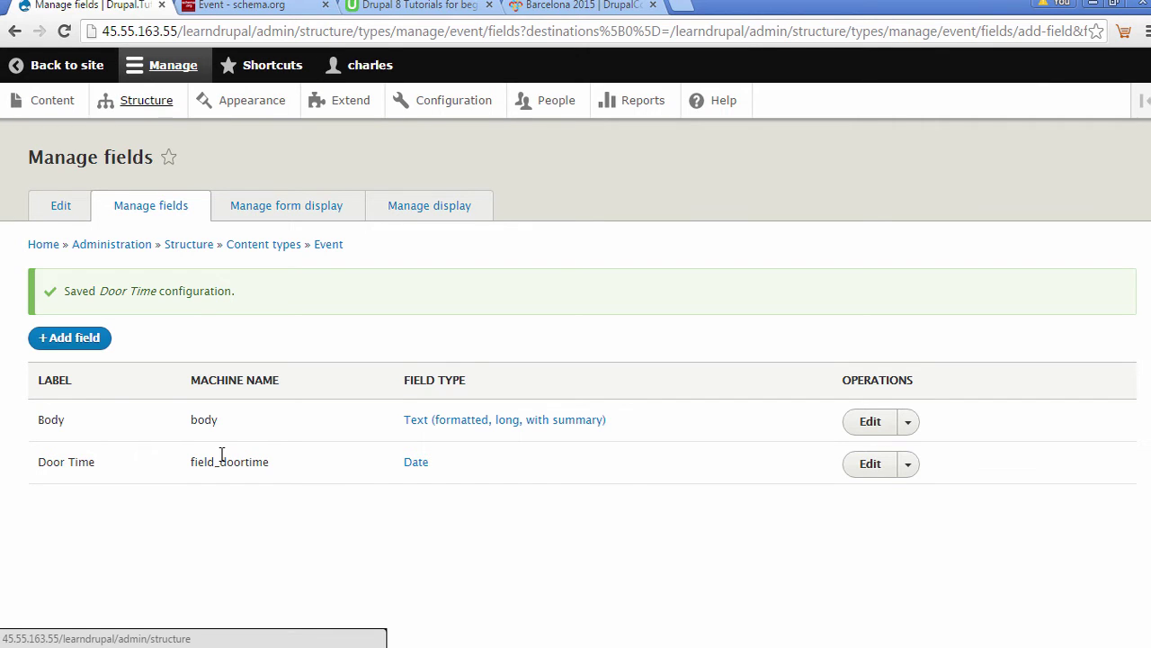
{"action": "key", "text": "shift+Tab"}
{"action": "key", "text": "Return"}
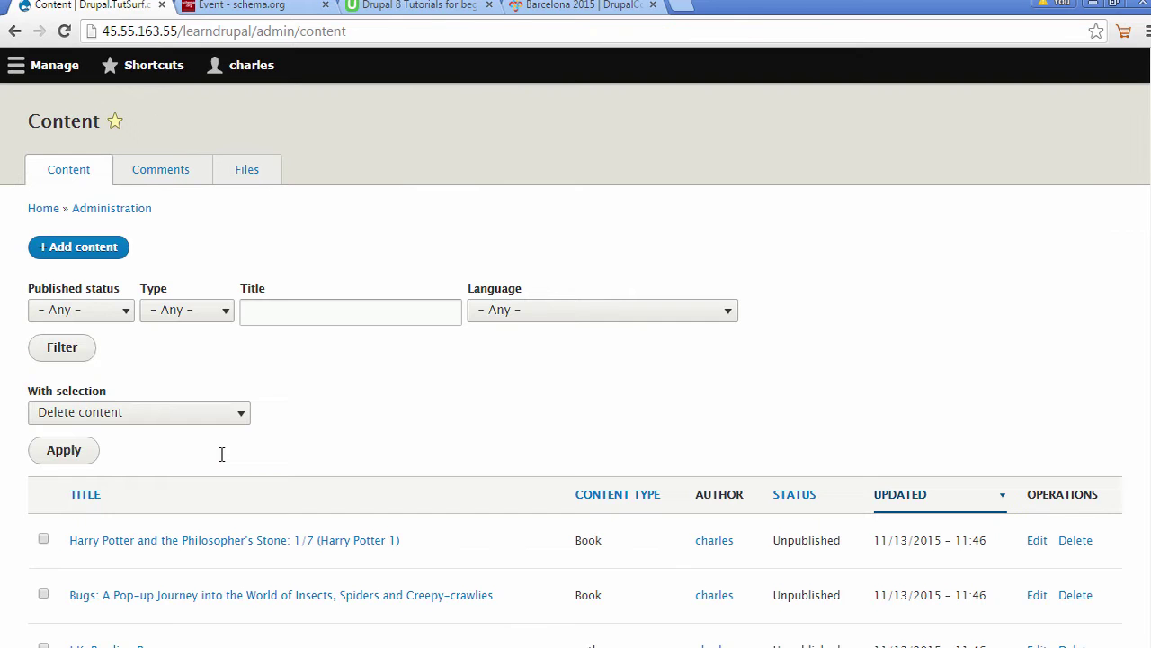
{"action": "key", "text": "Tab"}
{"action": "key", "text": "Return"}
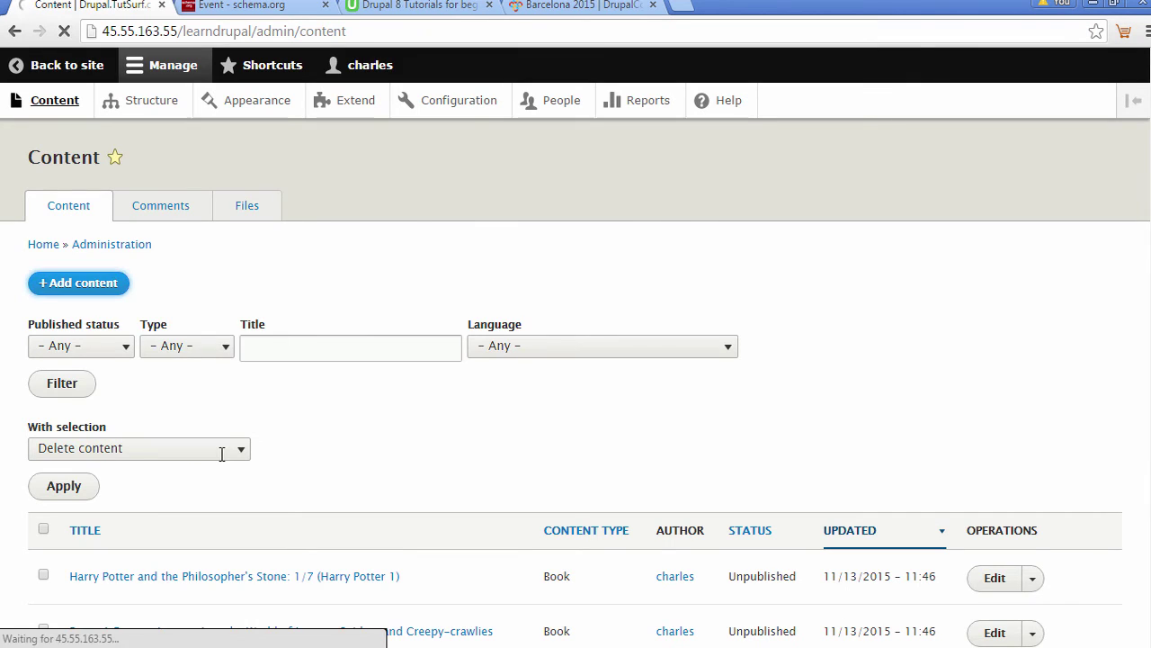
{"action": "key", "text": "shift+Tab"}
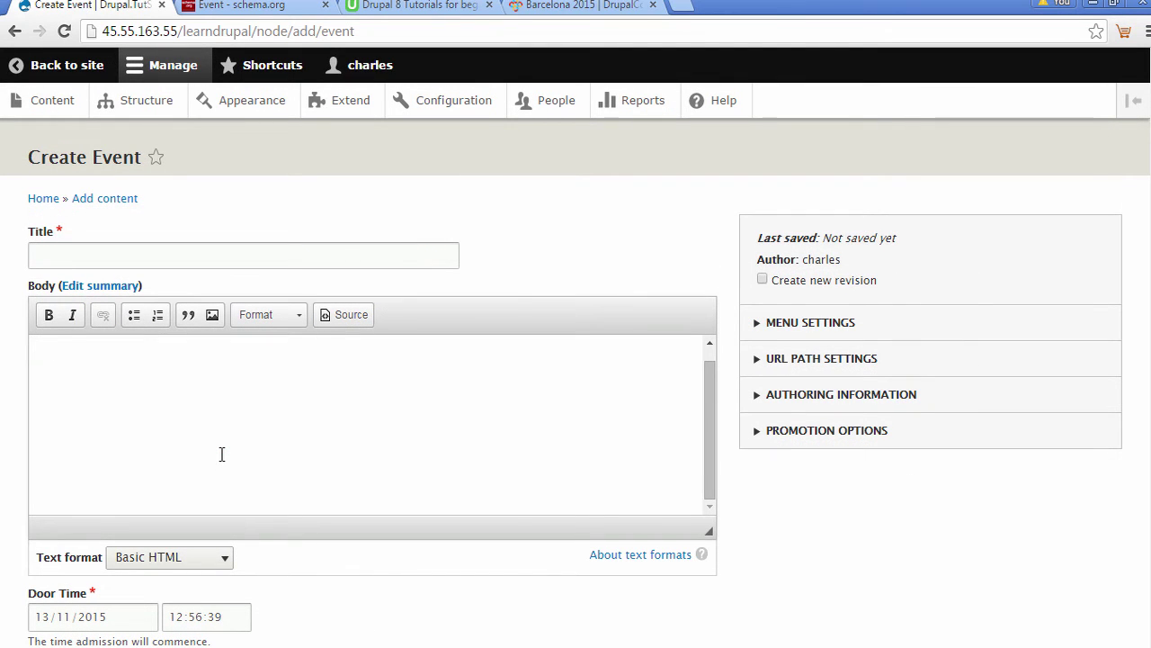
Step: Set the new event's Door Time to 26/11/2015 at 19:30:00
{"action": "left_click_drag", "start_coordinate": [86, 593], "coordinate": [28, 592]}
{"action": "scroll", "coordinate": [222, 454], "scroll_direction": "down", "scroll_amount": 2}
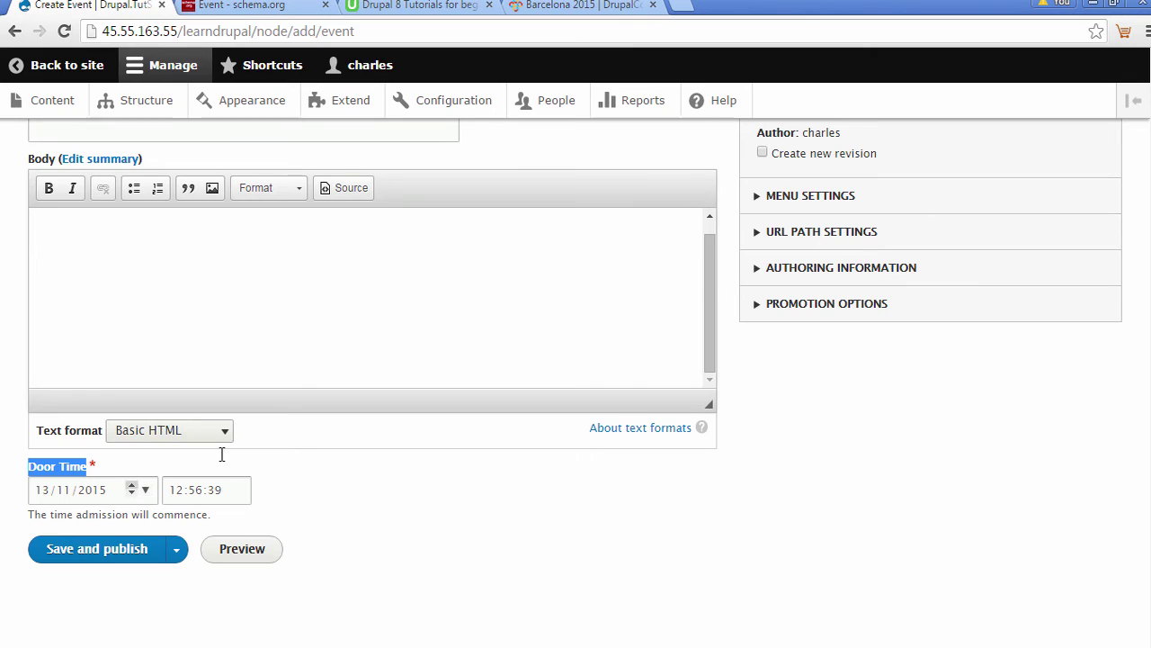
{"action": "left_click", "coordinate": [145, 489]}
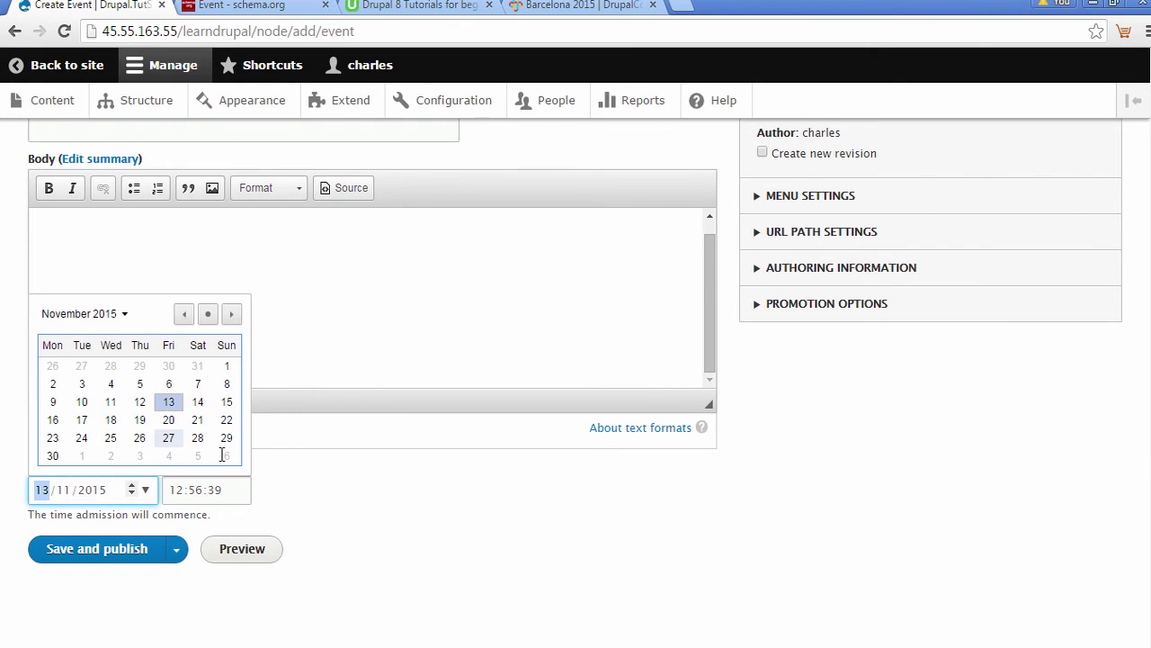
{"action": "key", "text": "Return"}
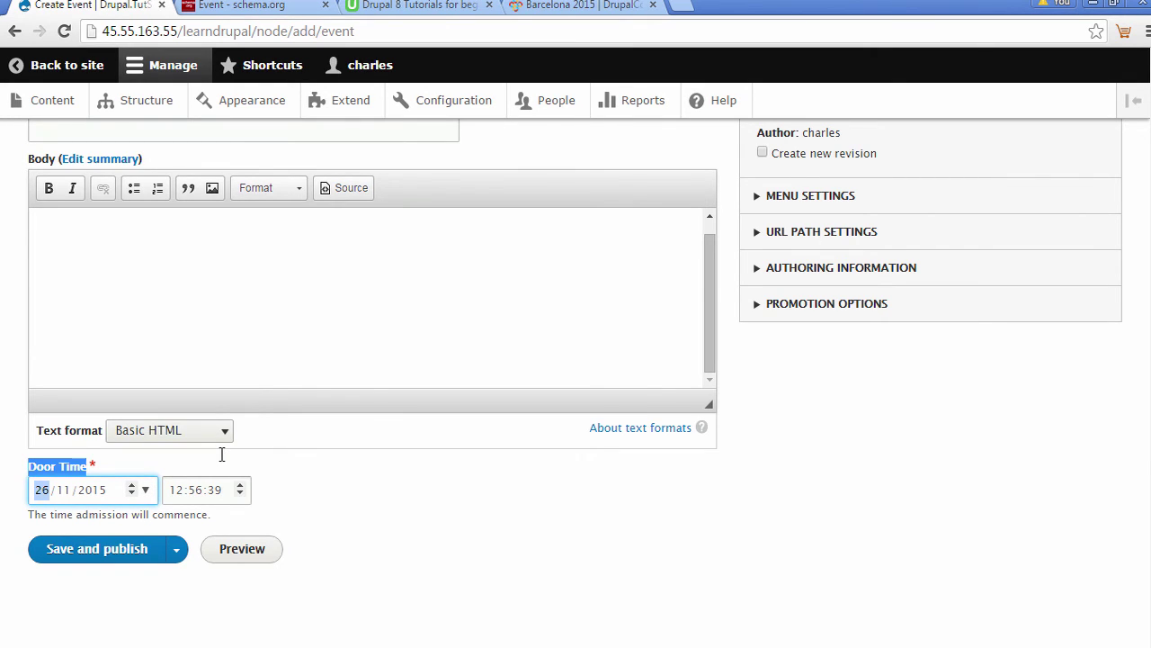
{"action": "key", "text": "Tab"}
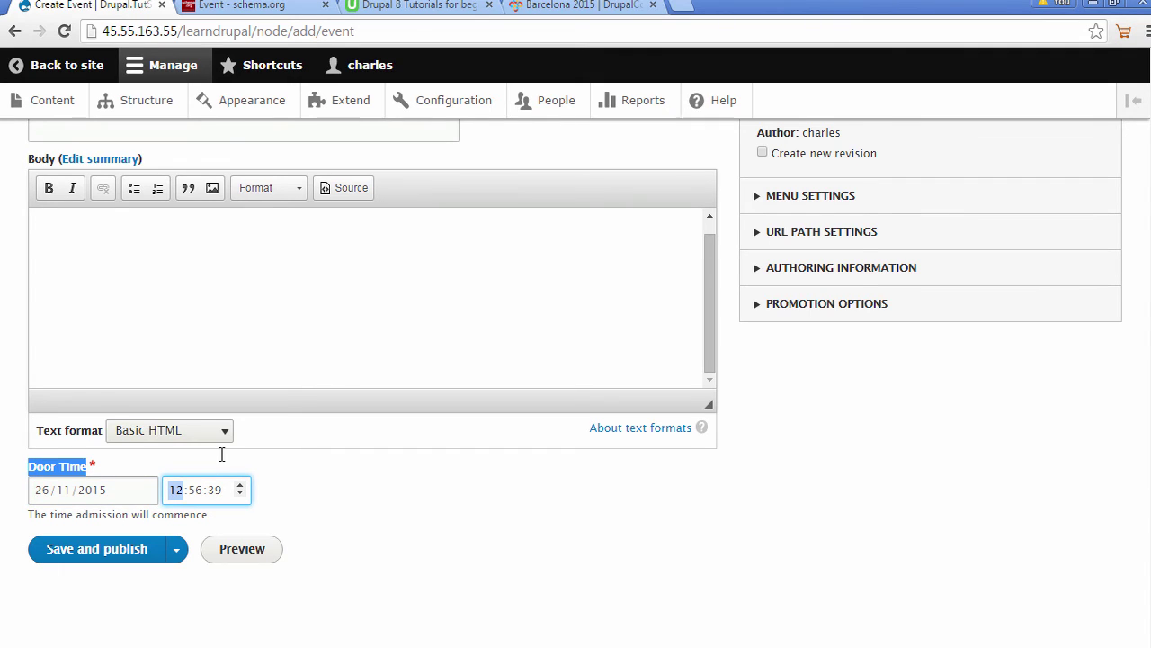
{"action": "type", "text": "19:30:00"}
Step: Title the event Drupal Event with the body "Text will go here", publish it, and check its displayed Door Time
{"action": "left_click", "coordinate": [222, 454]}
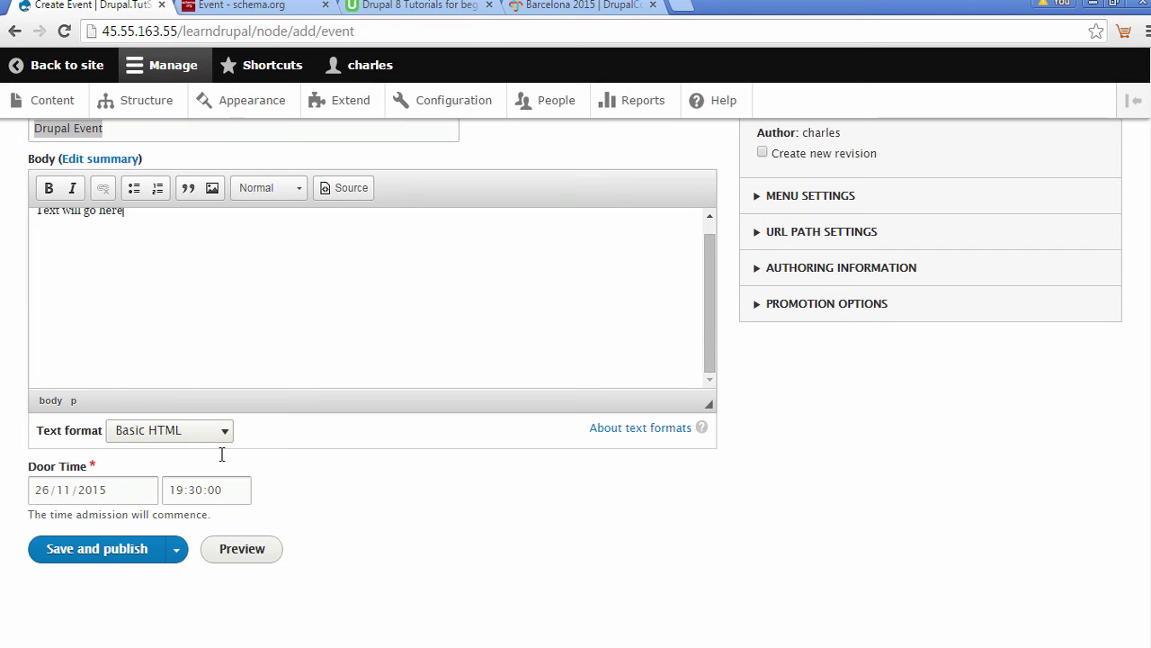
{"action": "key", "text": "Return"}
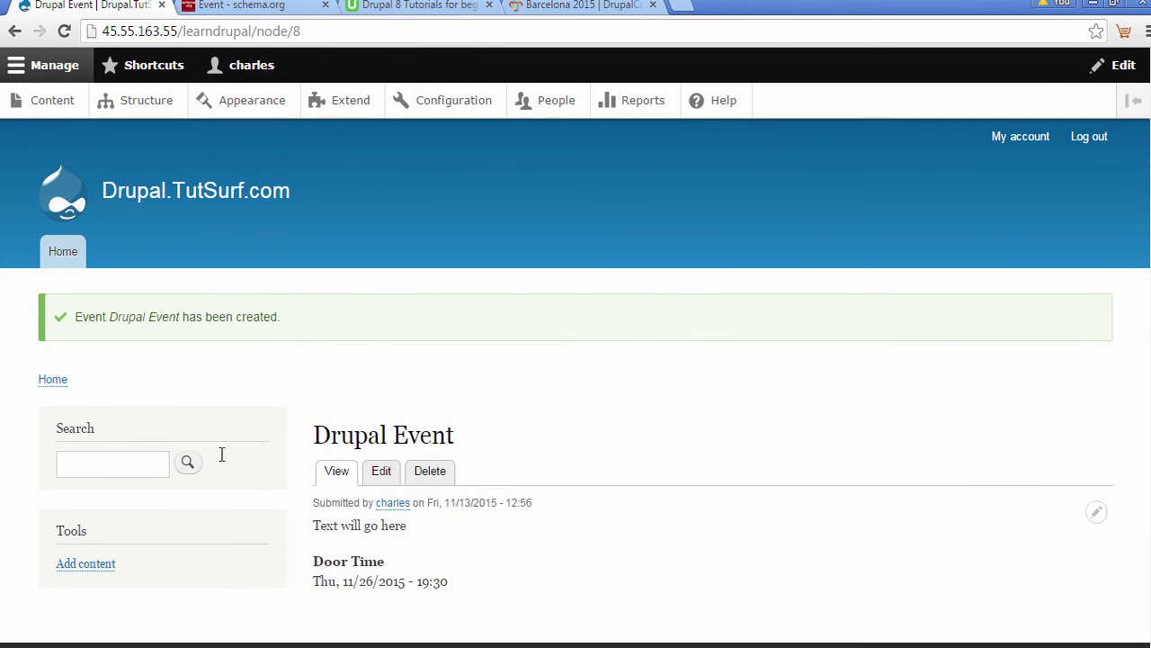
{"action": "left_click_drag", "start_coordinate": [329, 581], "coordinate": [434, 582]}
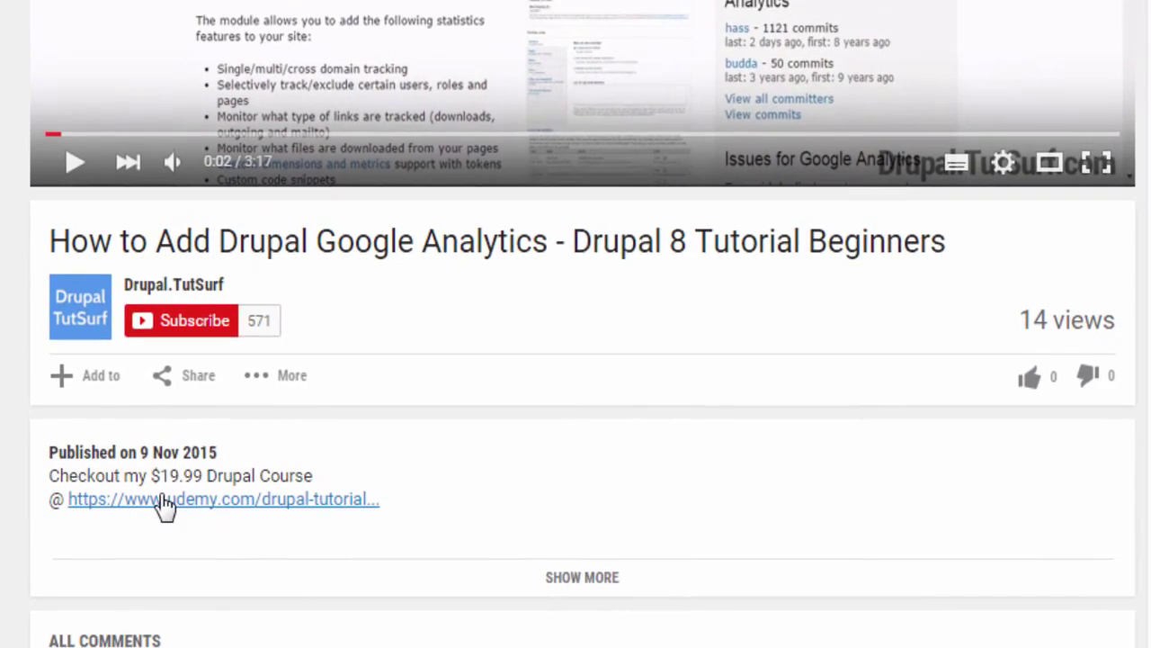
Step: Open the Udemy course linked in the YouTube video's description and examine its title, description, curriculum and price
{"action": "left_click", "coordinate": [164, 500]}
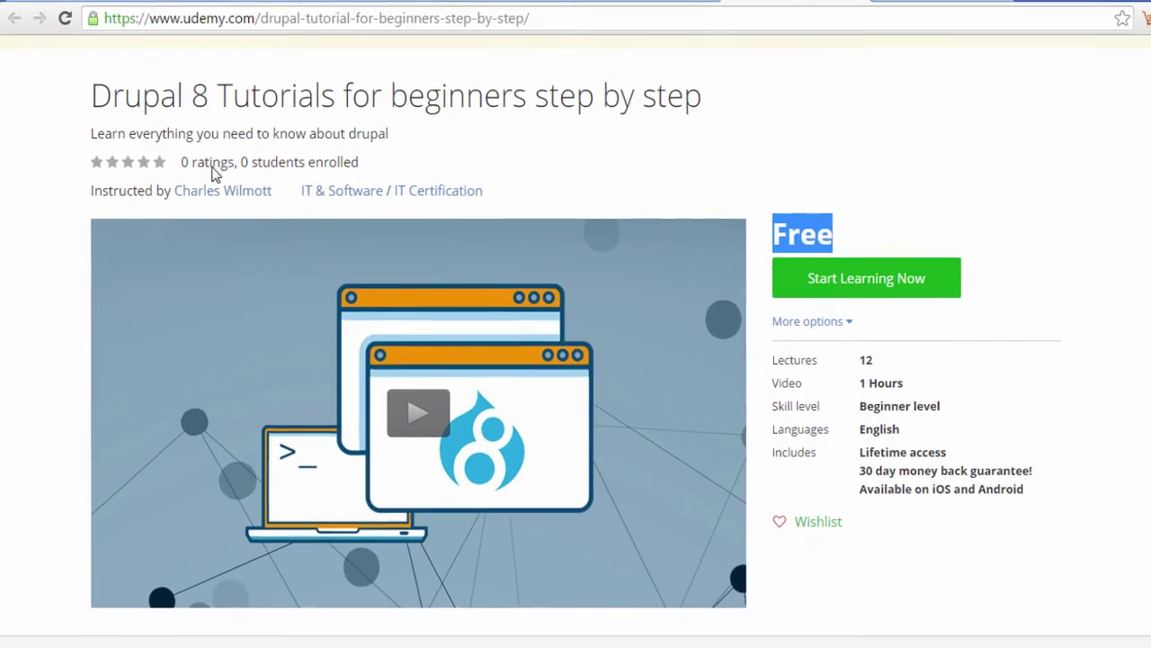
{"action": "left_click_drag", "start_coordinate": [94, 99], "coordinate": [687, 108]}
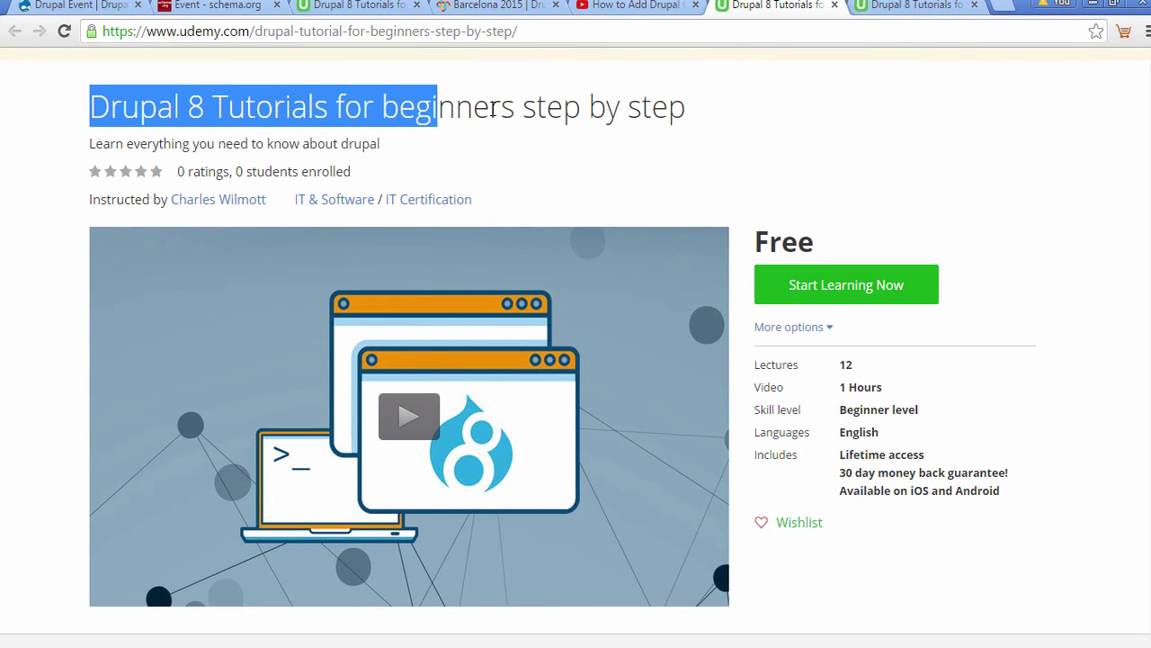
{"action": "scroll", "coordinate": [86, 403], "scroll_direction": "down", "scroll_amount": 3}
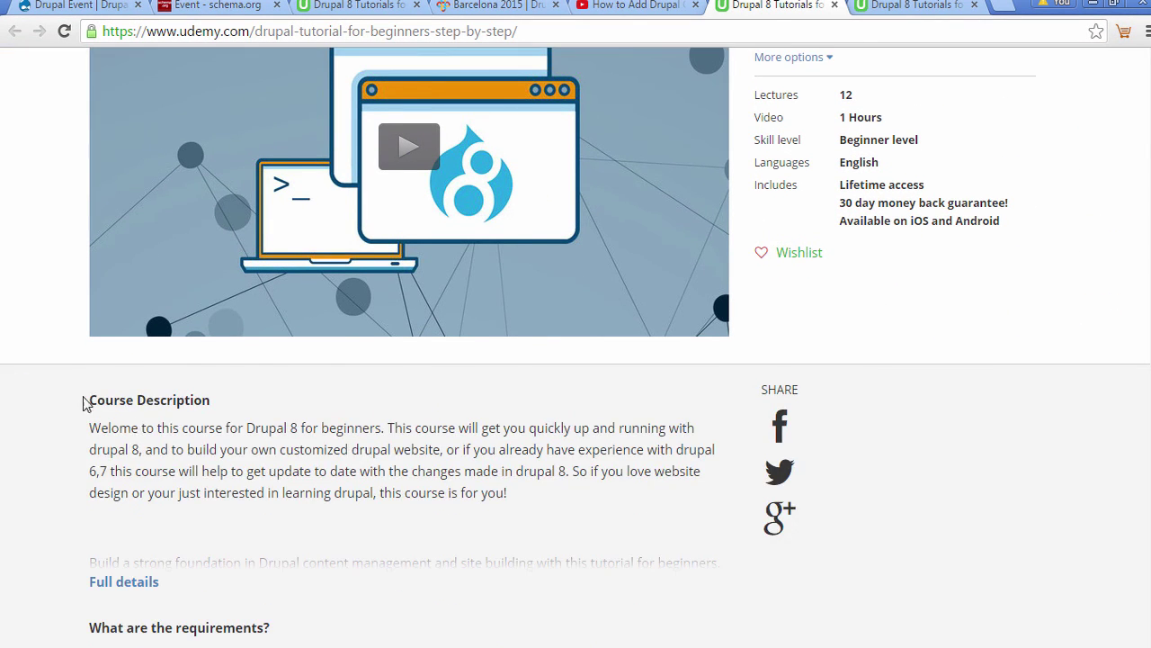
{"action": "scroll", "coordinate": [85, 403], "scroll_direction": "down", "scroll_amount": 6}
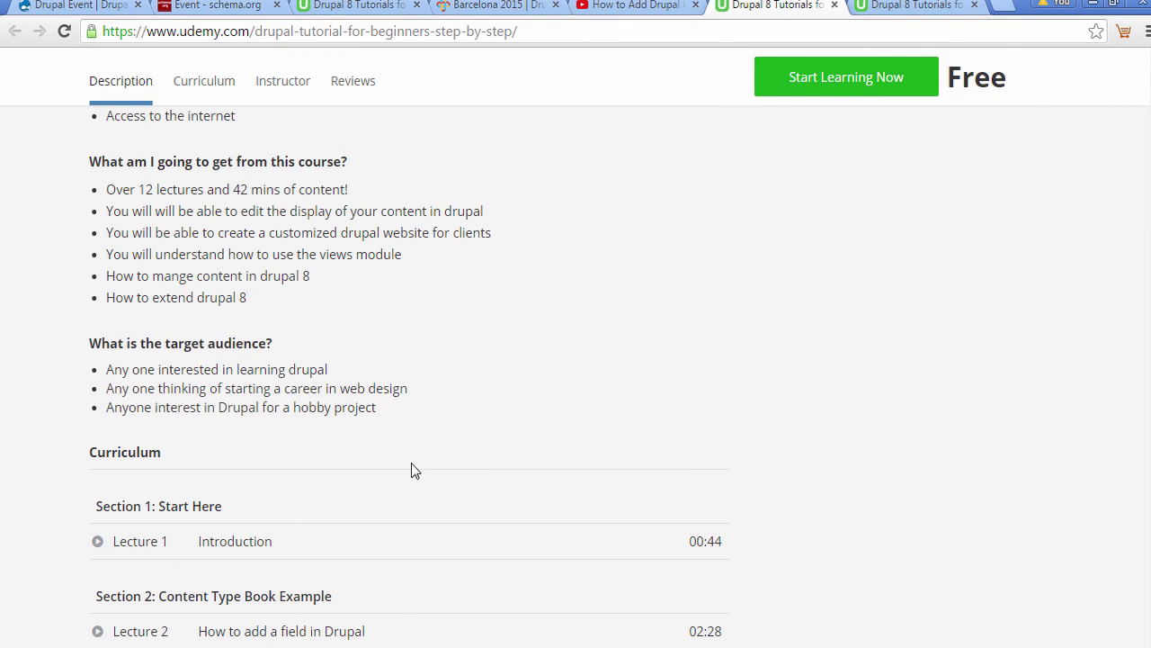
{"action": "scroll", "coordinate": [418, 468], "scroll_direction": "down", "scroll_amount": 2}
{"action": "scroll", "coordinate": [423, 510], "scroll_direction": "up", "scroll_amount": 11}
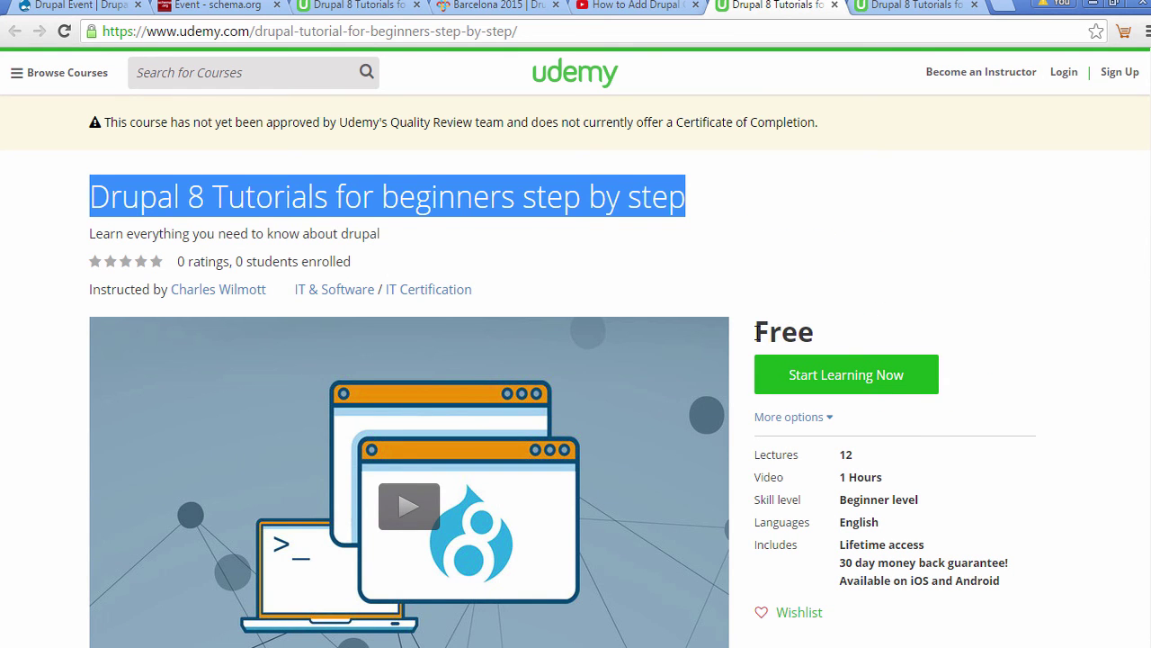
{"action": "left_click_drag", "start_coordinate": [754, 332], "coordinate": [817, 332]}
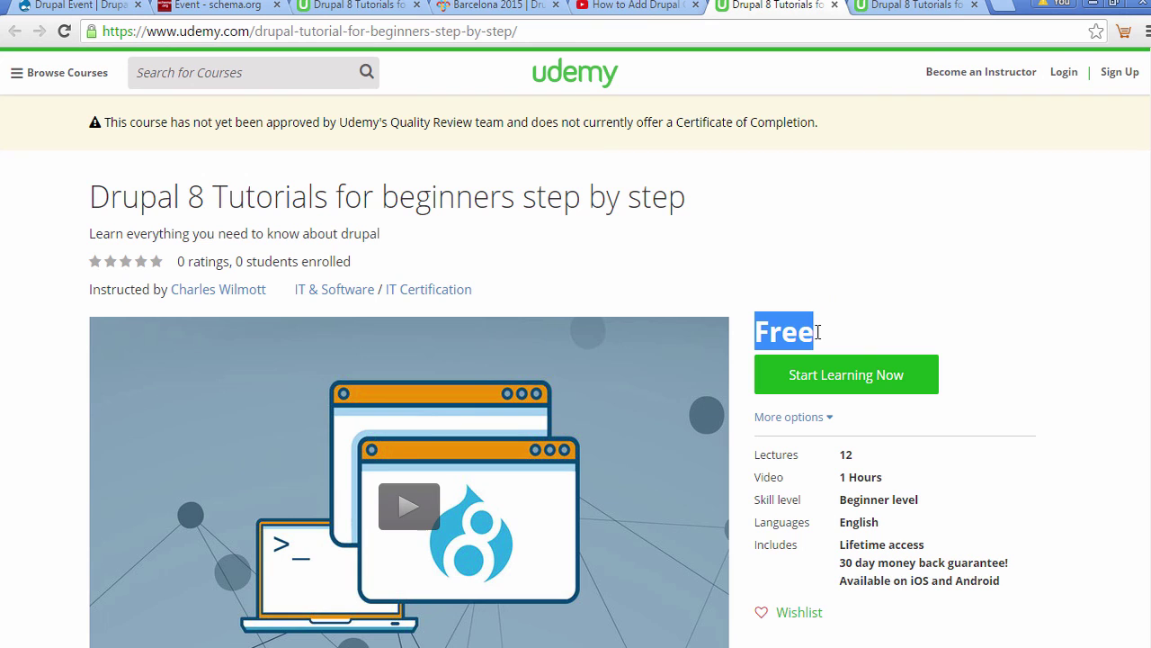
Step: Compare the course price given in the YouTube video's description with the Udemy listing and review the course title
{"action": "left_click", "coordinate": [649, 6]}
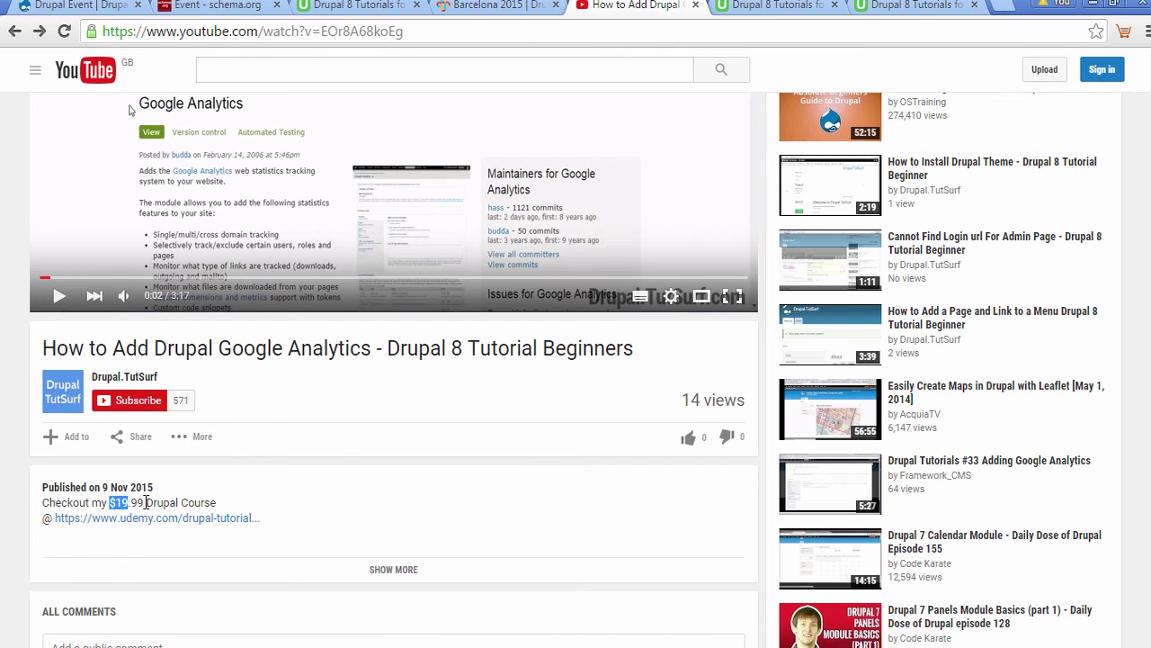
{"action": "left_click", "coordinate": [779, 5]}
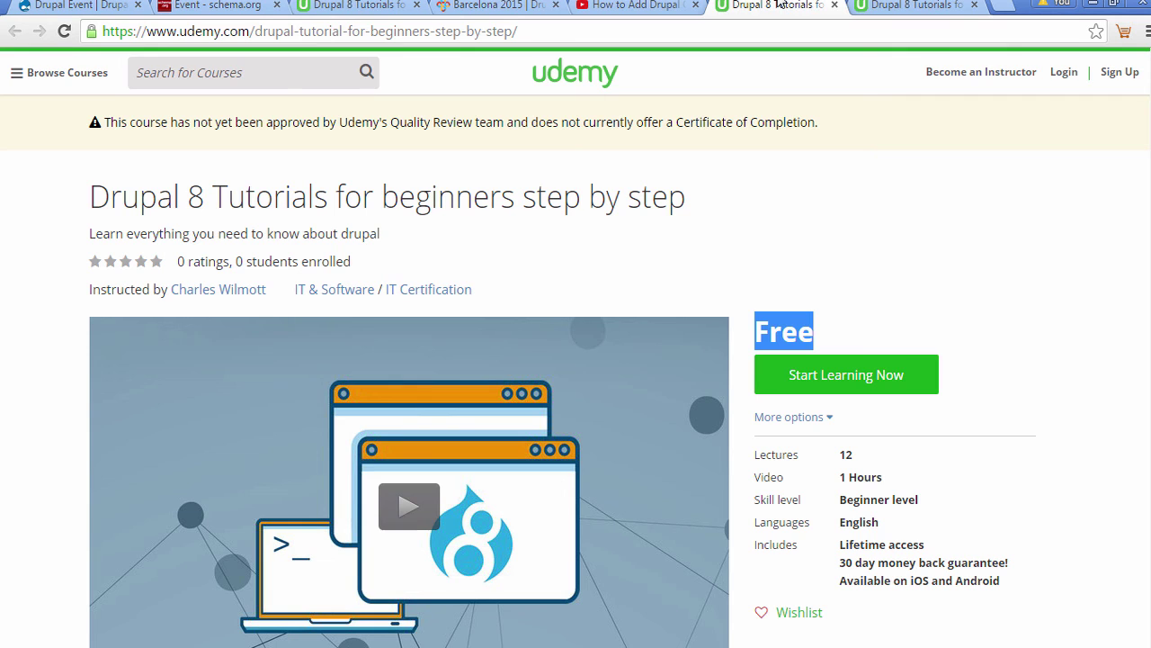
{"action": "scroll", "coordinate": [731, 194], "scroll_direction": "down", "scroll_amount": 1}
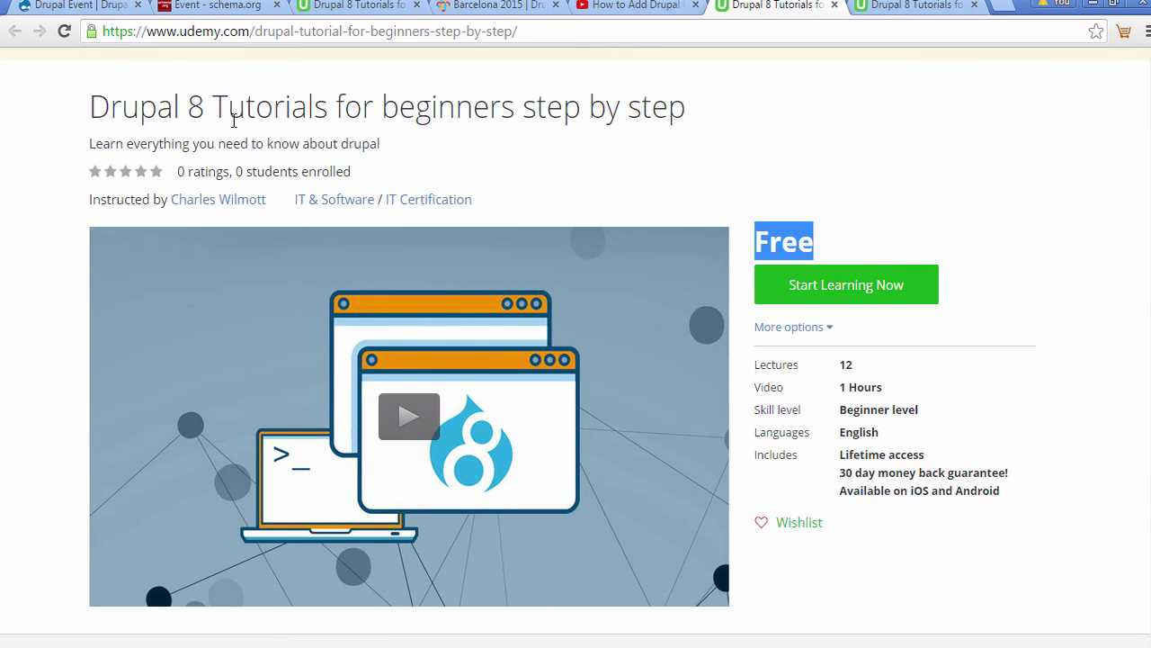
{"action": "left_click_drag", "start_coordinate": [231, 106], "coordinate": [374, 108]}
{"action": "left_click_drag", "start_coordinate": [707, 138], "coordinate": [60, 118]}
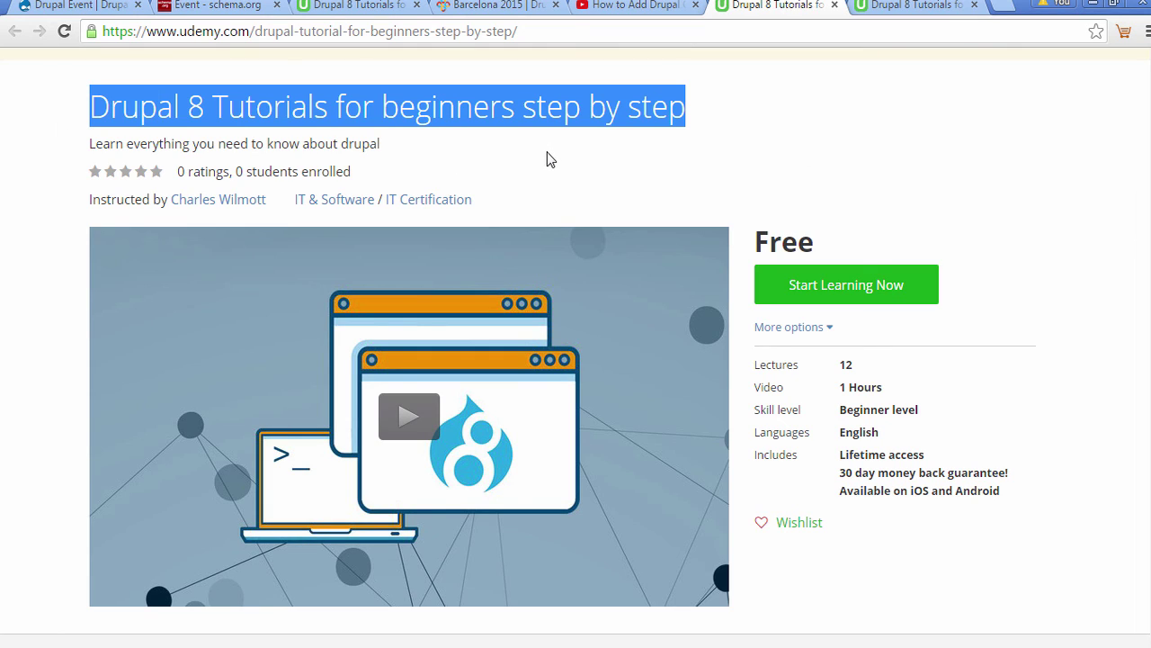